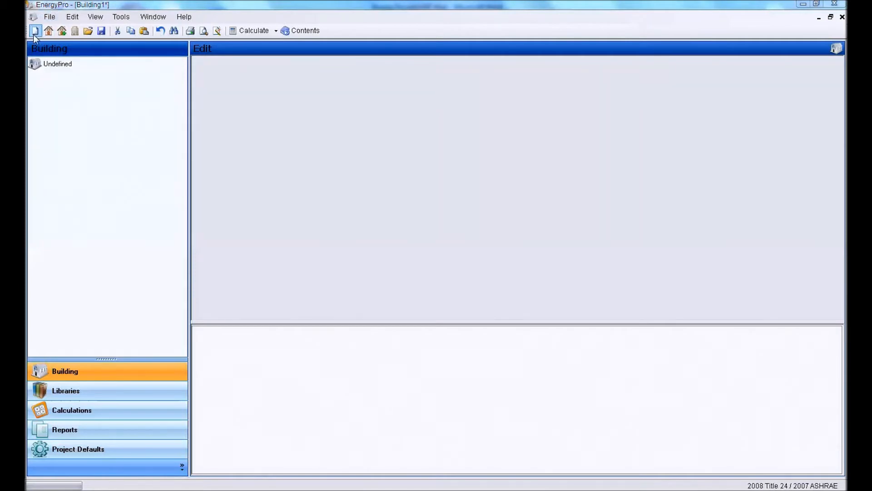
- Open the project design data of the undefined building
key("ctrl")
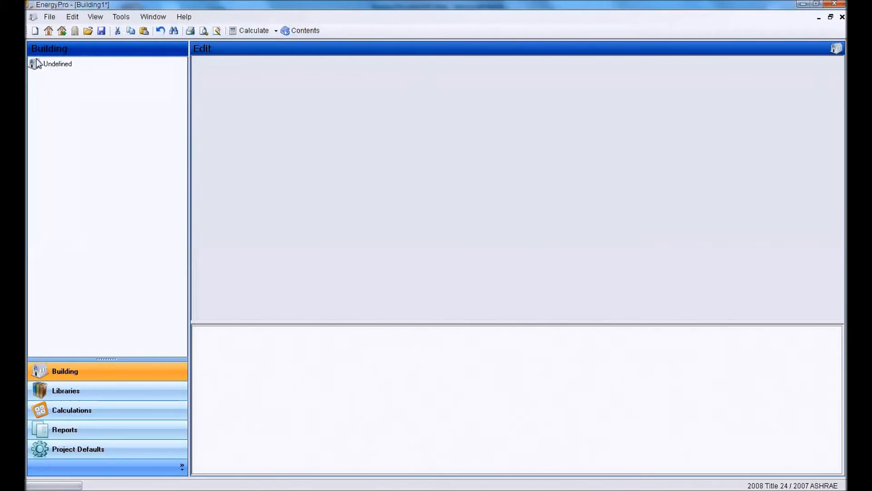
left_click(37, 32)
left_click(56, 64)
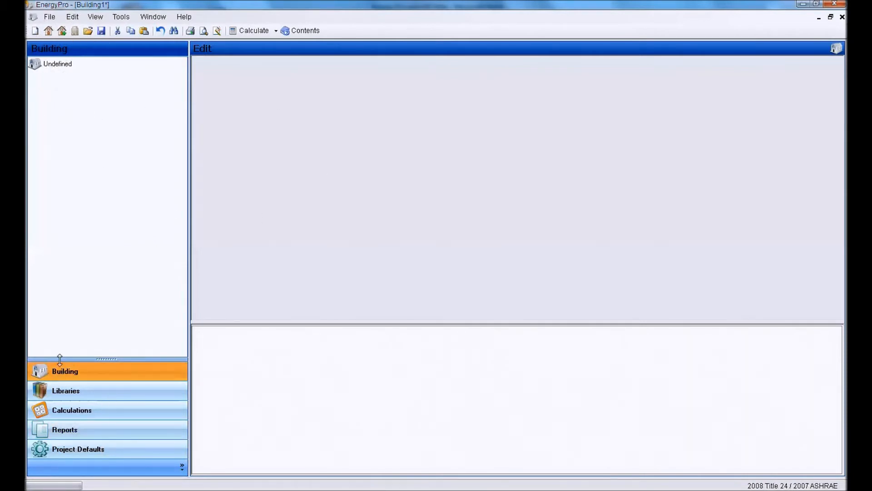
left_click(75, 376)
left_click(64, 64)
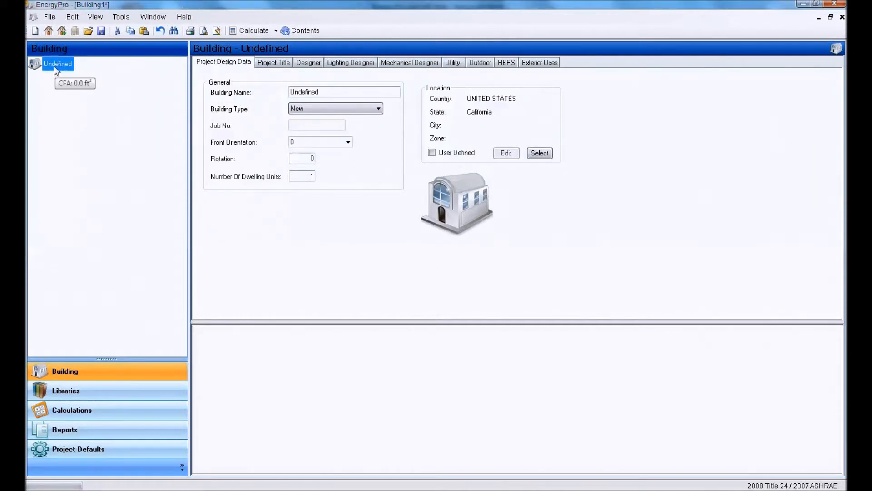
- Look over the available component libraries, including Central, Zonal and Schedule
left_click(69, 394)
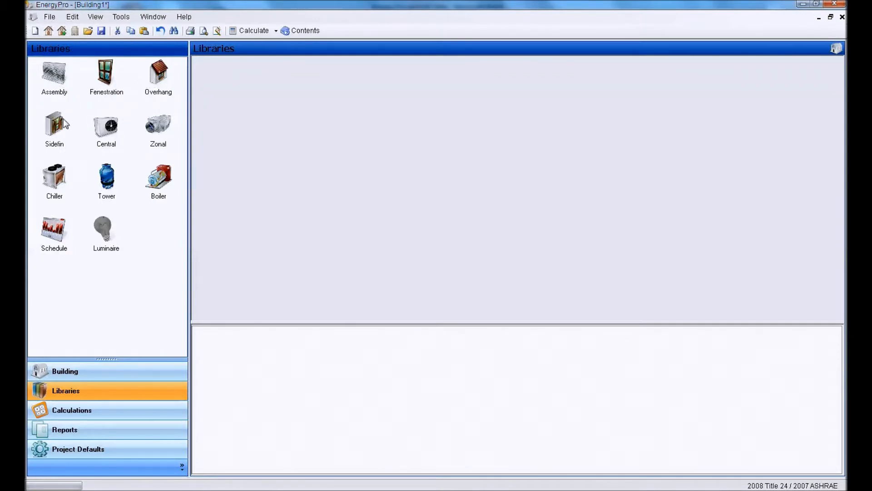
left_click(107, 135)
left_click(159, 126)
left_click(57, 240)
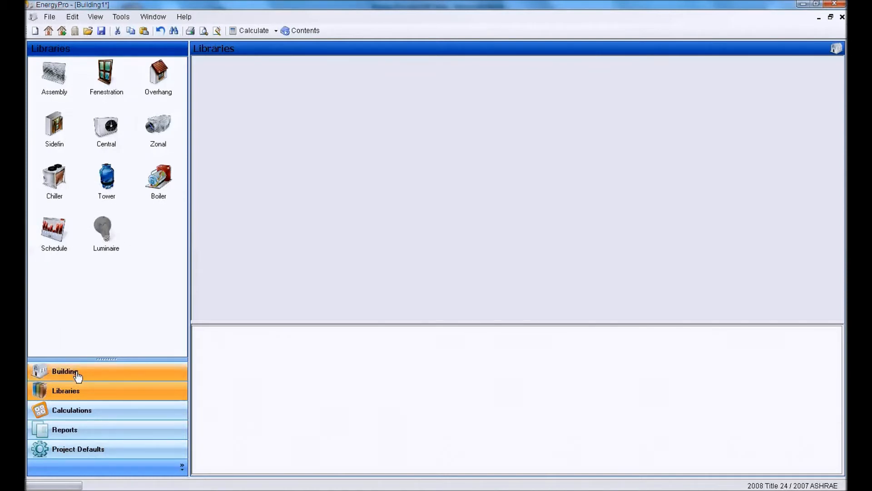
- Review the available calculation types one by one, from Loads to NR Performance
left_click(83, 410)
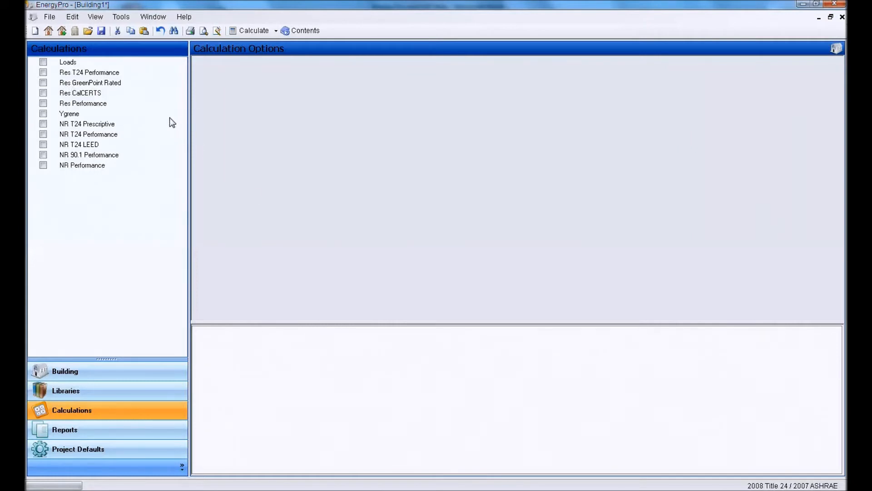
left_click(64, 61)
left_click(80, 73)
left_click(85, 87)
left_click(80, 94)
left_click(69, 106)
left_click(70, 115)
left_click(71, 125)
left_click(68, 137)
left_click(69, 147)
left_click(60, 164)
left_click(65, 168)
left_click(74, 165)
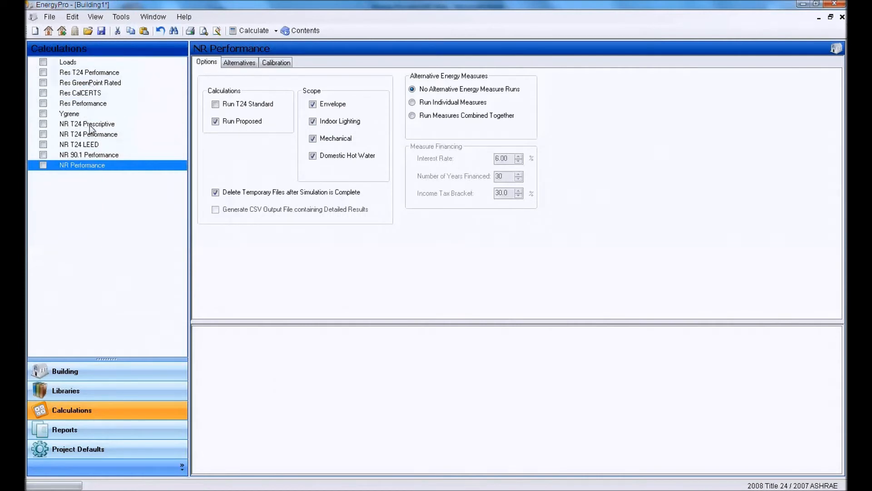
key("ctrl")
- Look through the building's project title, designer, utility, outdoor lighting and HERS settings
left_click(84, 376)
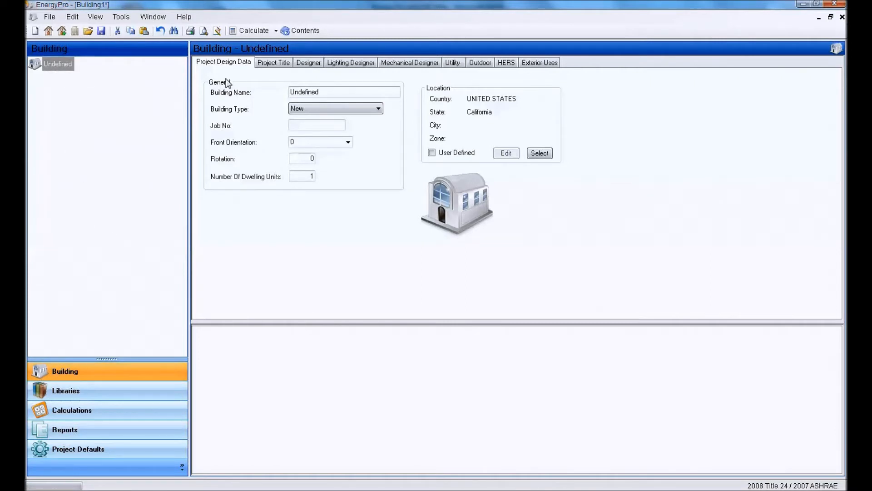
left_click(275, 63)
left_click(308, 63)
left_click(337, 63)
left_click(408, 63)
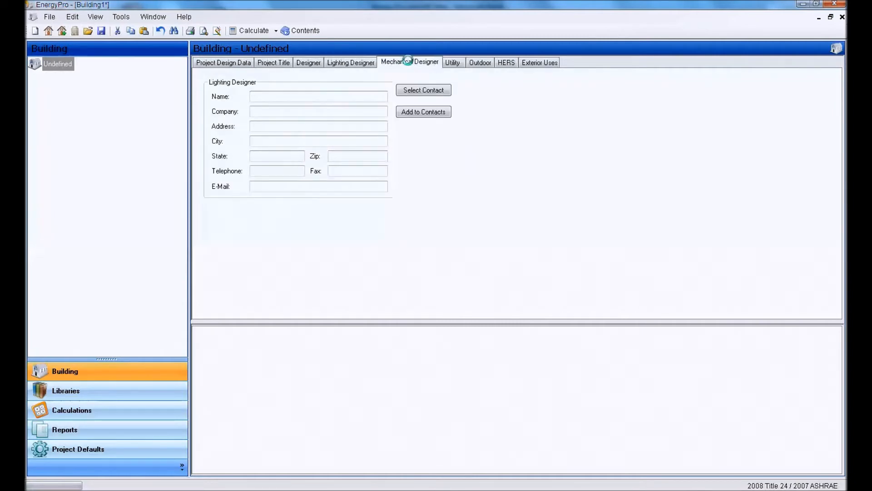
left_click(455, 63)
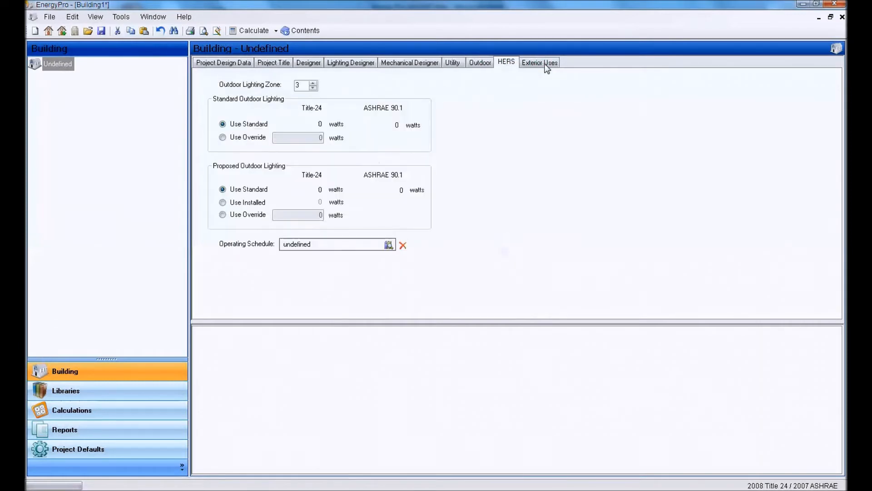
- Name the building Watermain Palace in the project design data and set its building type to Existing
left_click(231, 64)
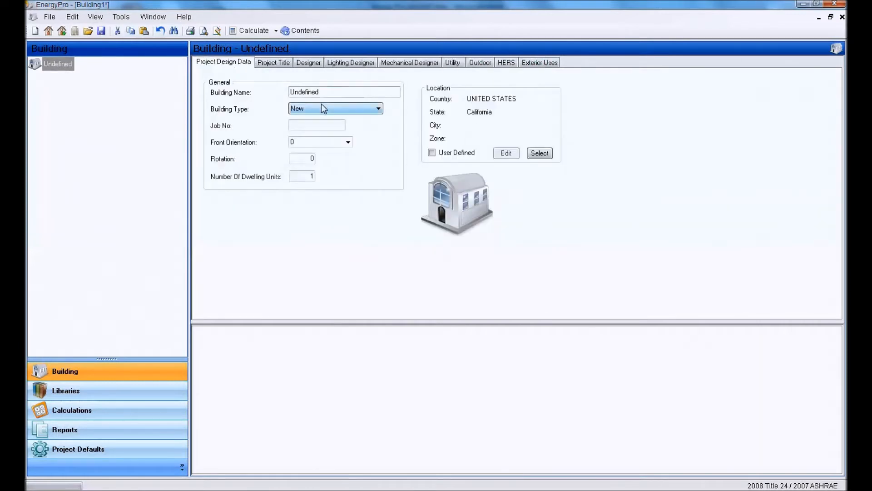
left_click_drag(336, 91, 285, 91)
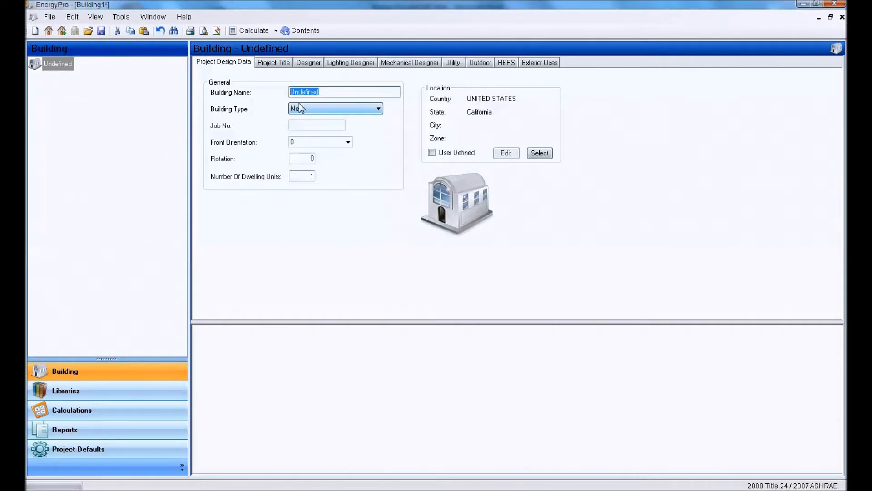
type("Wa")
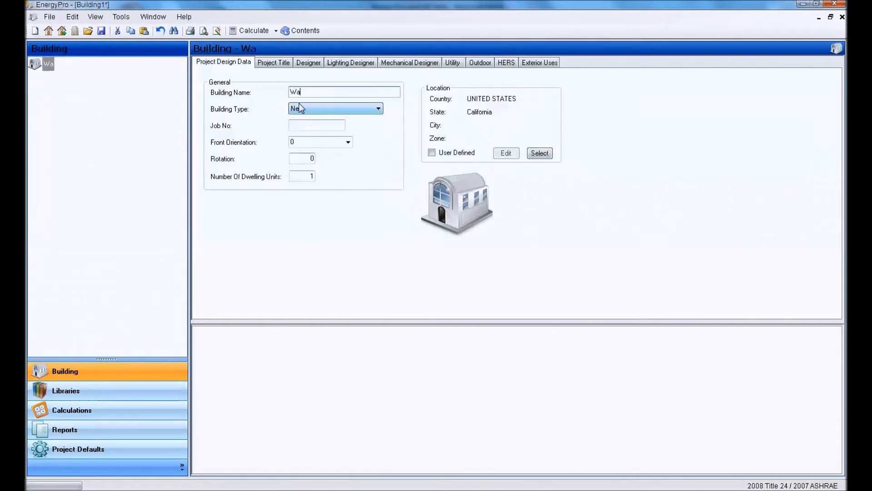
type("terM")
key("BackSpace")
type("main")
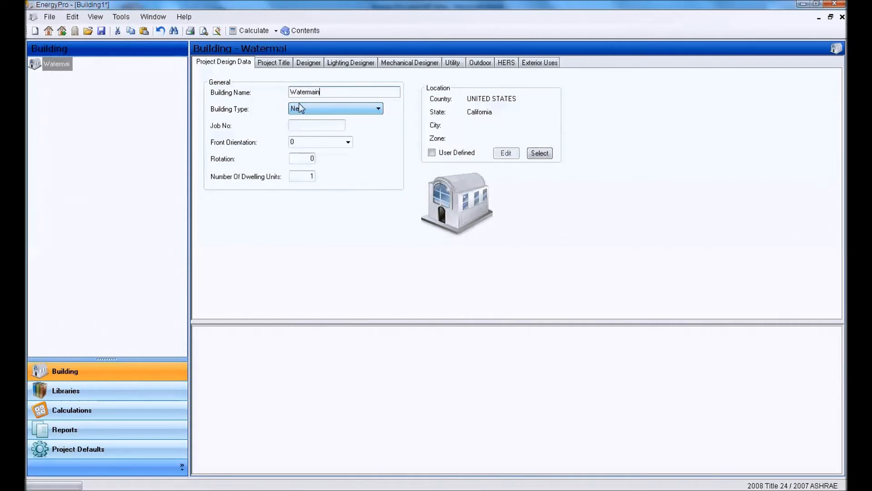
type(" (Palanc")
key("BackSpace")
type("ce")
left_click(307, 104)
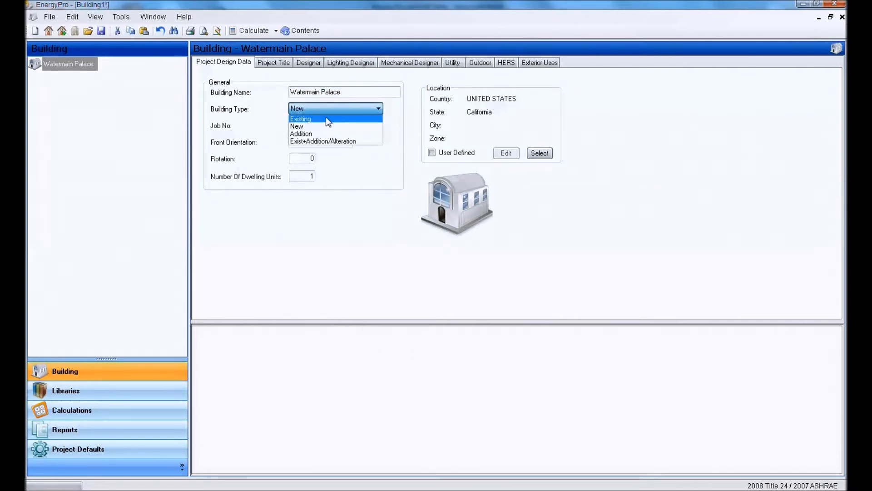
left_click(326, 116)
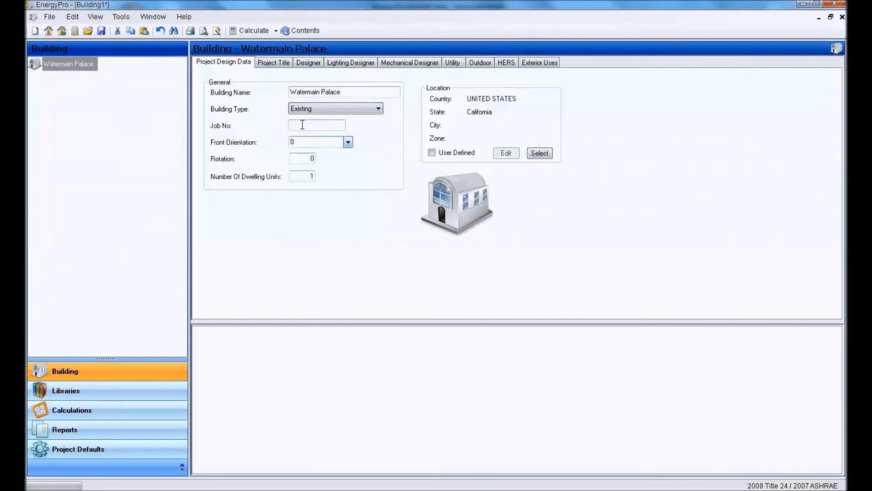
- Set the building's front orientation to North and its number of dwelling units to 25
left_click(340, 146)
left_click(349, 146)
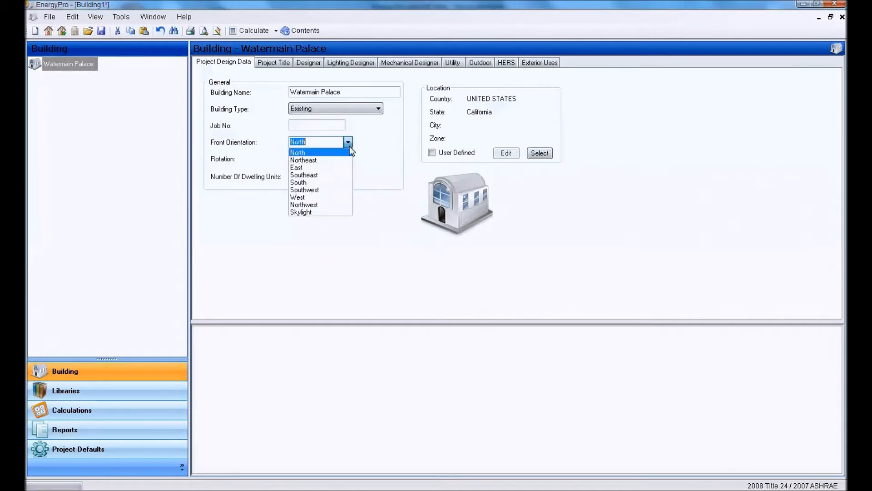
left_click(316, 153)
left_click(312, 146)
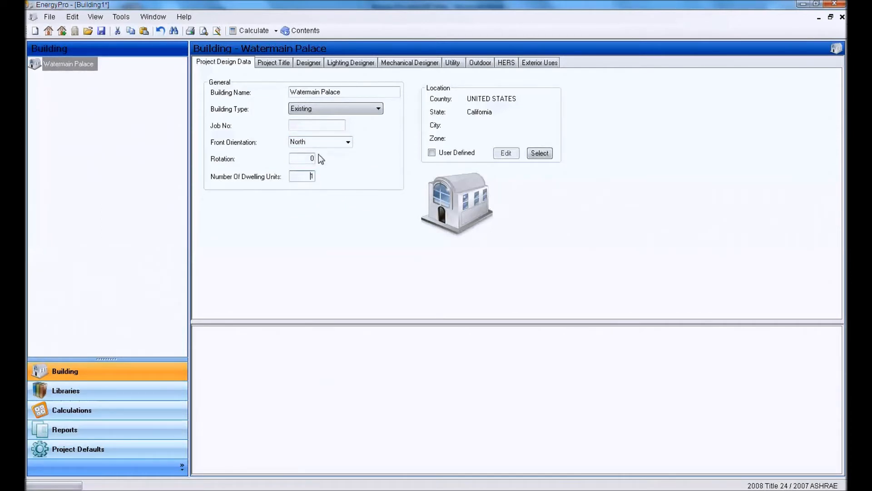
type("25")
- Set the building's location to the city Fresno AP in California, United States
left_click(543, 154)
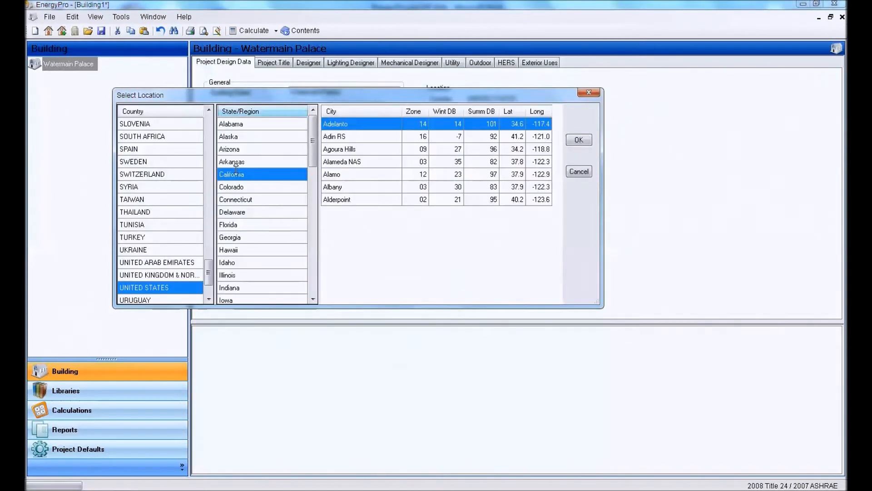
left_click_drag(558, 120, 569, 182)
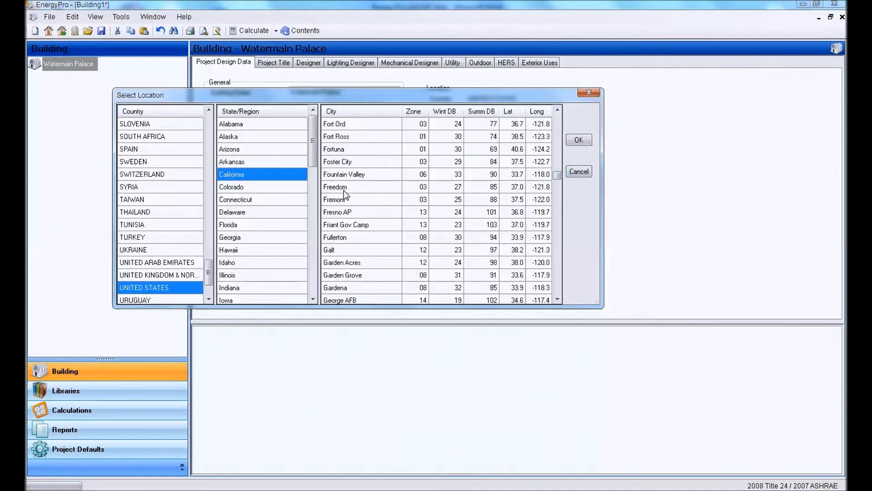
left_click(351, 216)
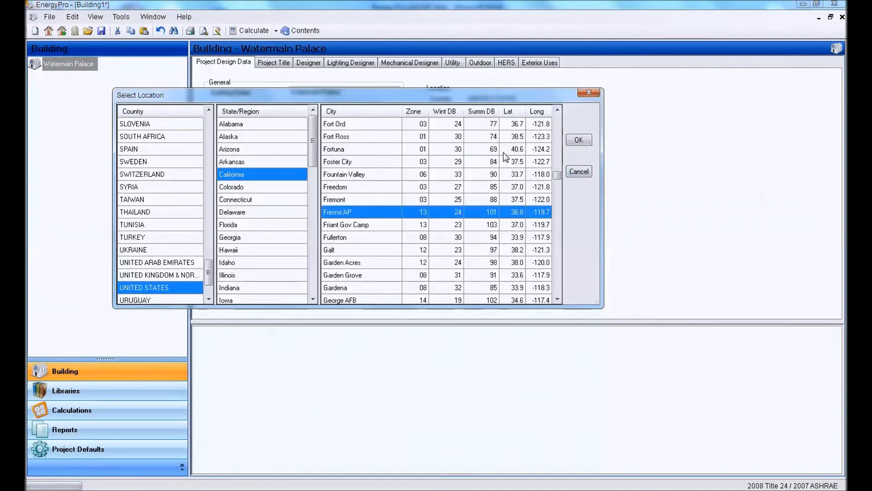
left_click(578, 140)
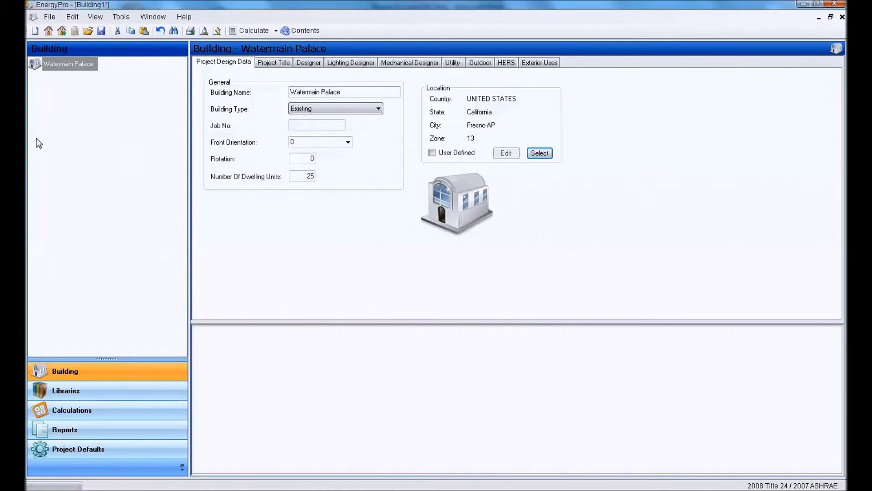
- Fill in the project title with the name Watermain, the full project address and the remark "Notes:"
left_click(281, 64)
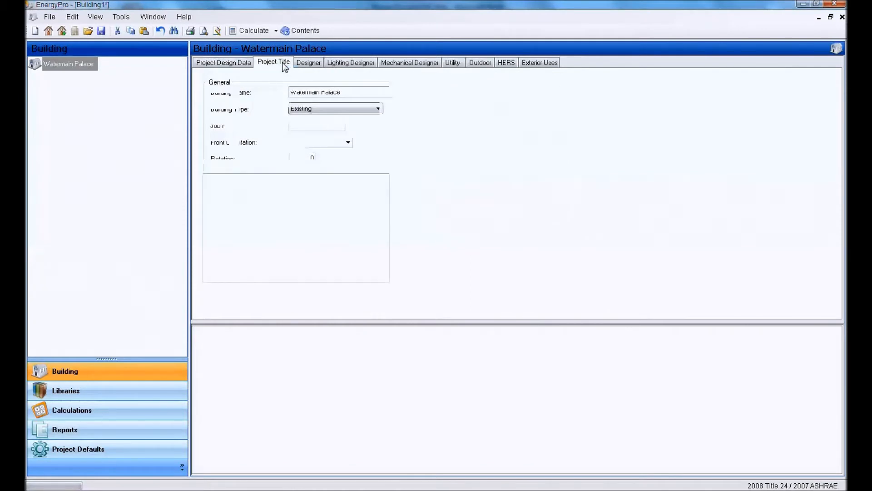
left_click(271, 97)
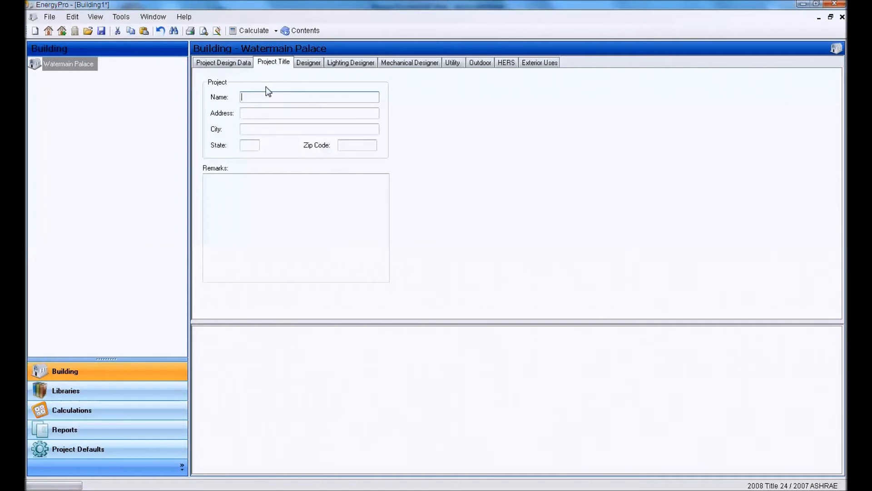
type("Watermain")
key("Tab")
type("12")
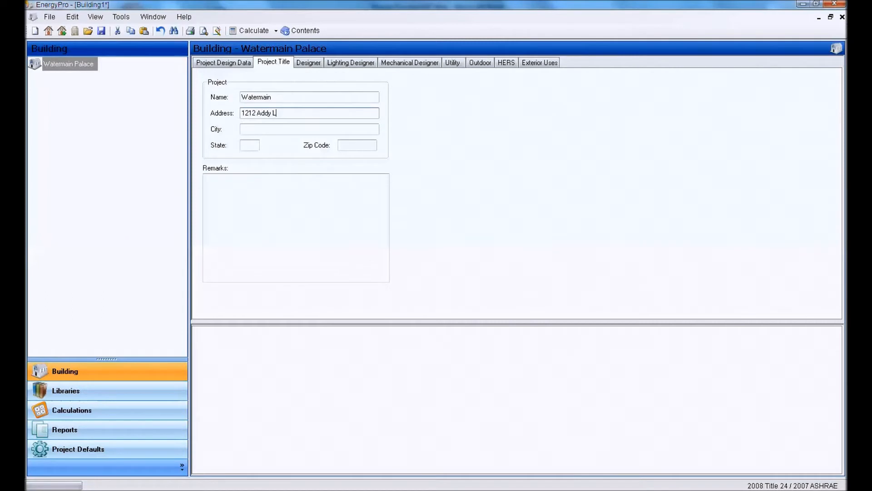
key("Tab")
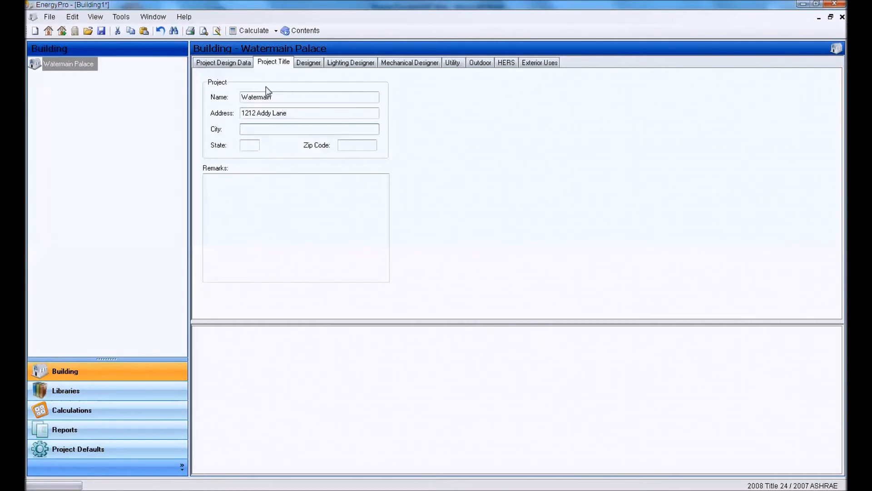
type("Fe")
type("esno")
key("Tab")
type("CA")
key("Tab")
type("9663")
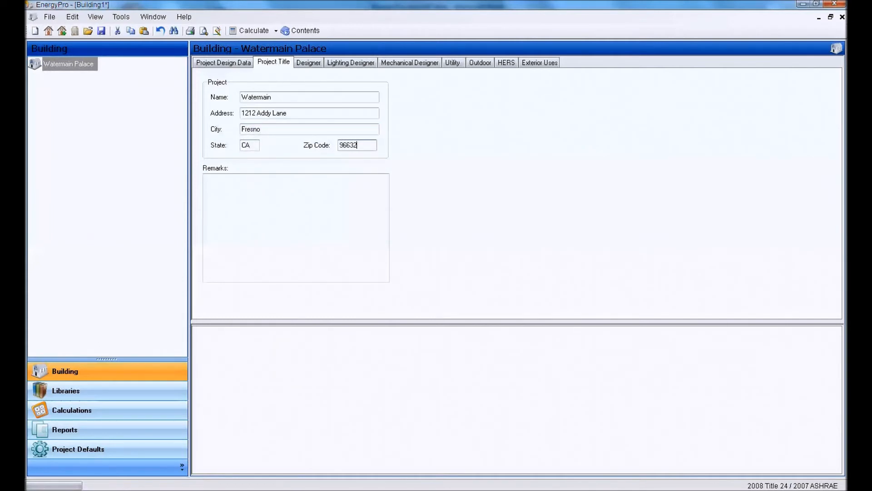
left_click(277, 182)
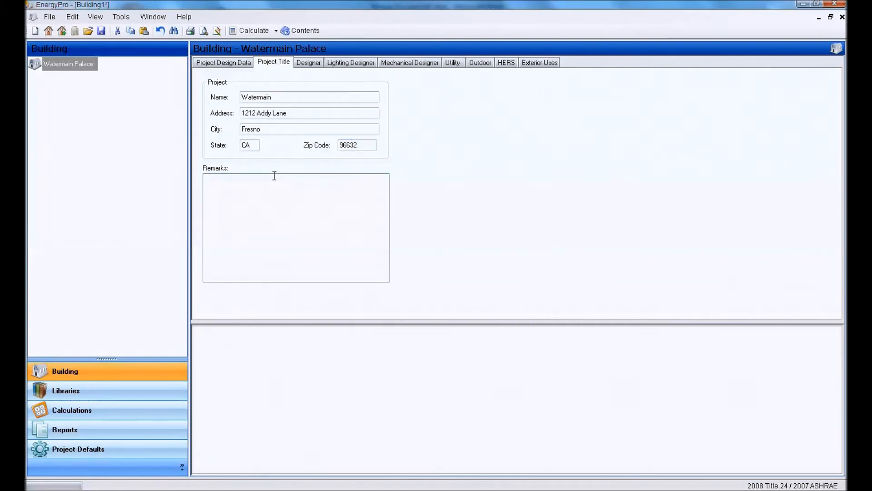
type("Notes:")
- Fill in the designer's name and enter Your Company as the designer's company
left_click(312, 60)
left_click(275, 94)
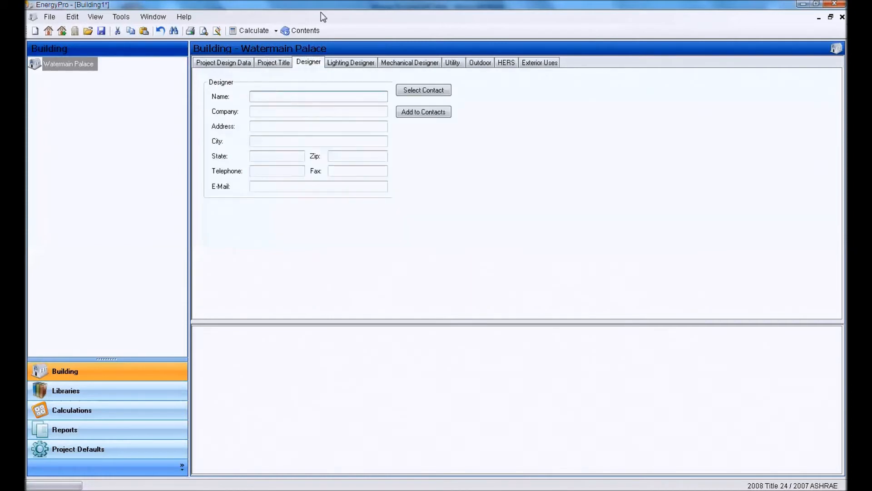
type("Yop")
key("Tab")
type("Y")
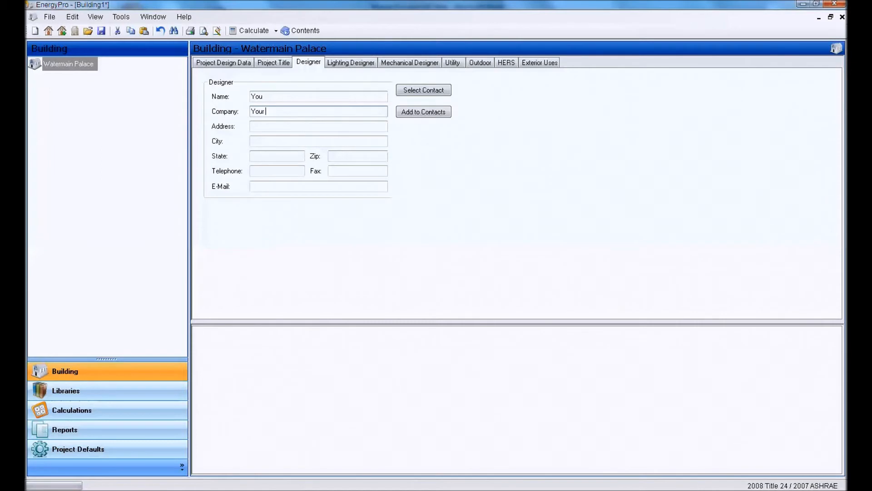
type("our Company")
key("Tab")
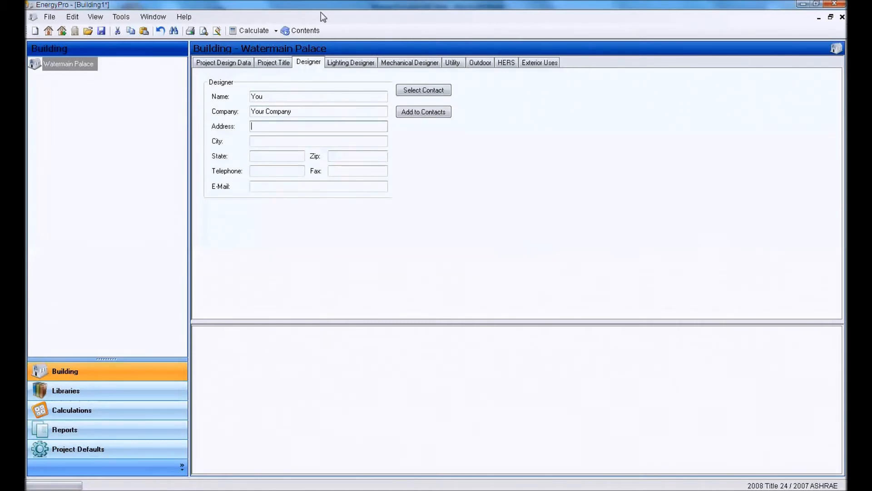
- Import the residential PG&E E1 S rate and assign it as the building's electricity rate schedule
left_click(344, 60)
left_click(391, 64)
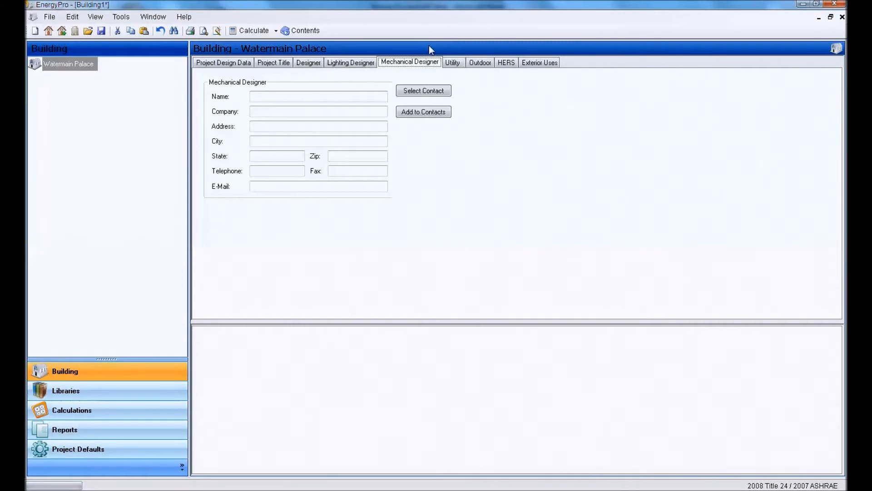
left_click(455, 64)
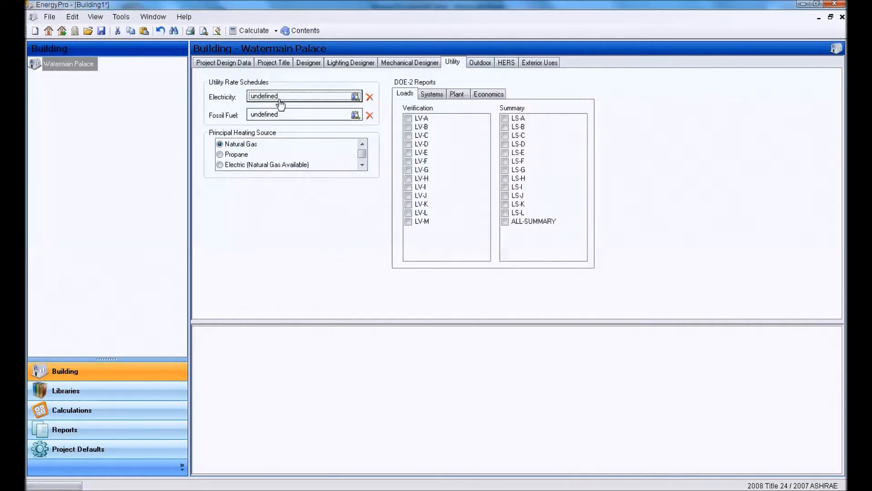
double_click(264, 99)
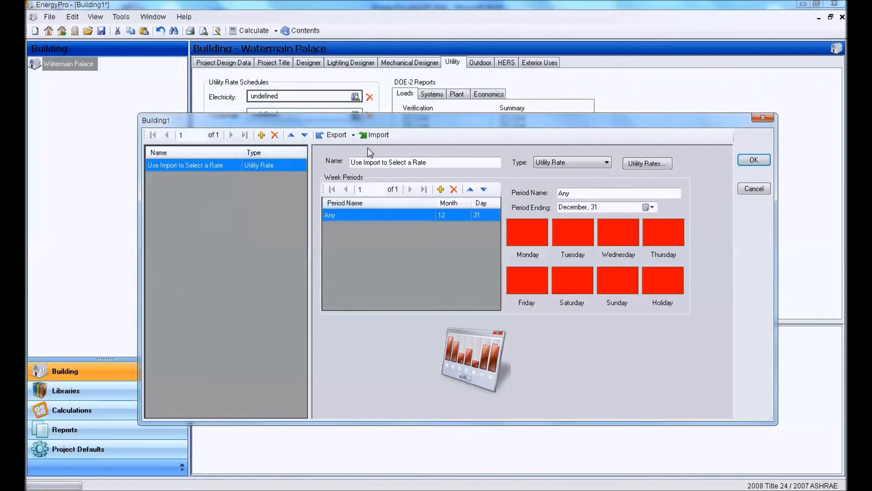
left_click(372, 136)
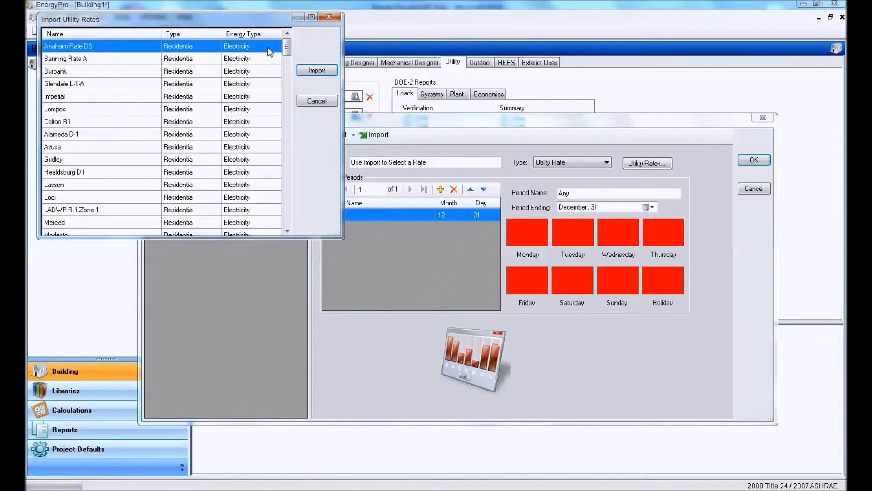
left_click_drag(288, 50, 286, 214)
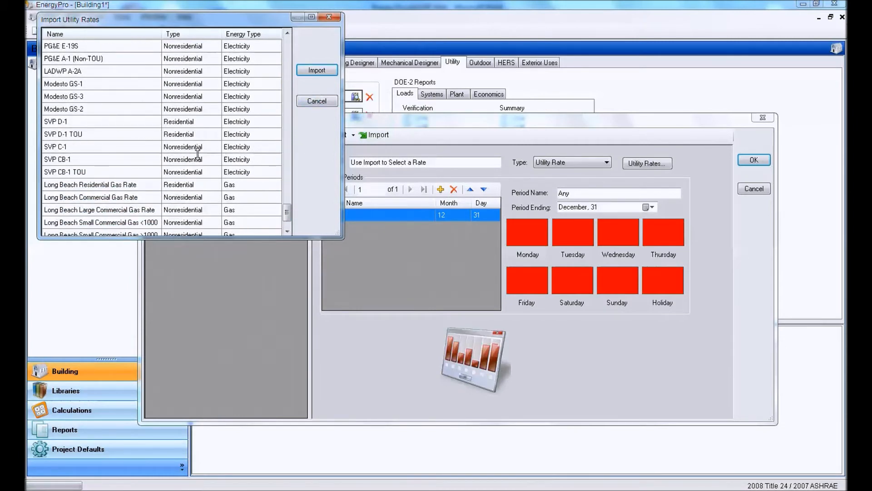
left_click_drag(288, 211, 289, 206)
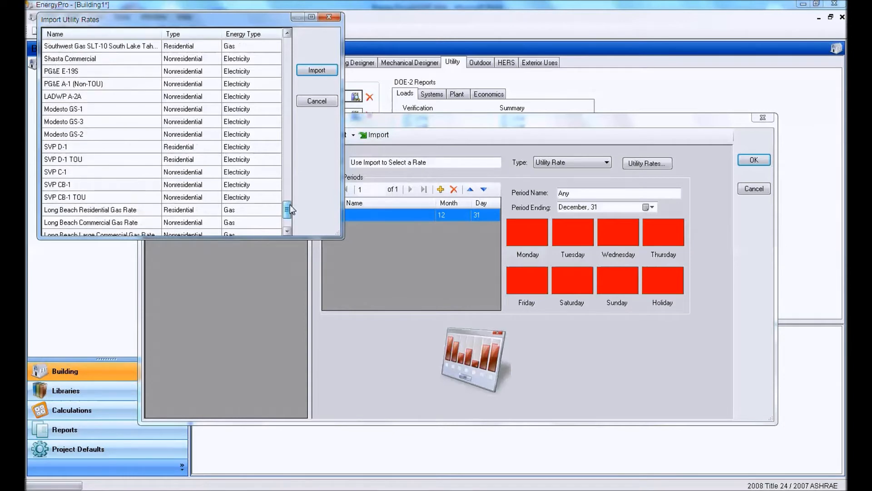
left_click(135, 34)
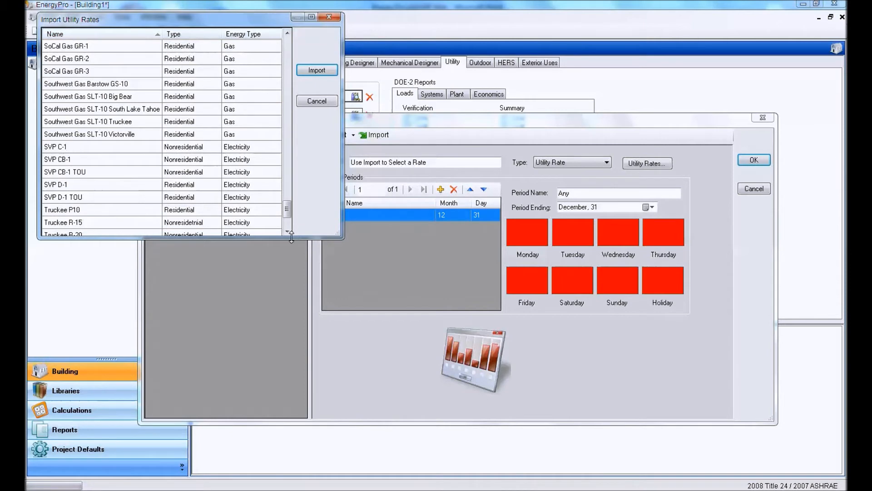
left_click_drag(287, 211, 289, 137)
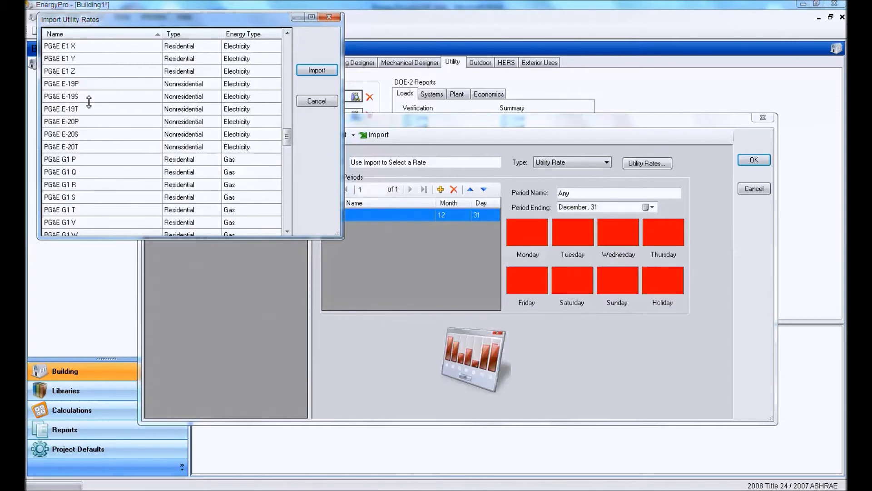
scroll(91, 96, "up", 3)
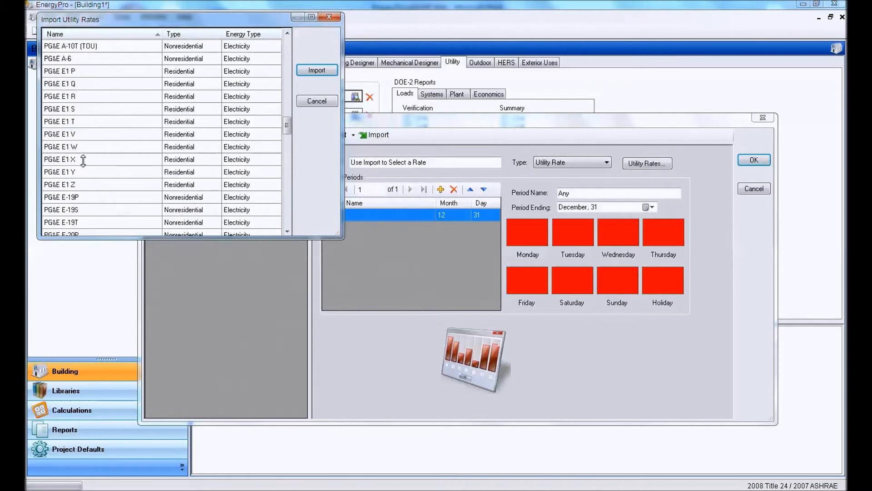
left_click(69, 110)
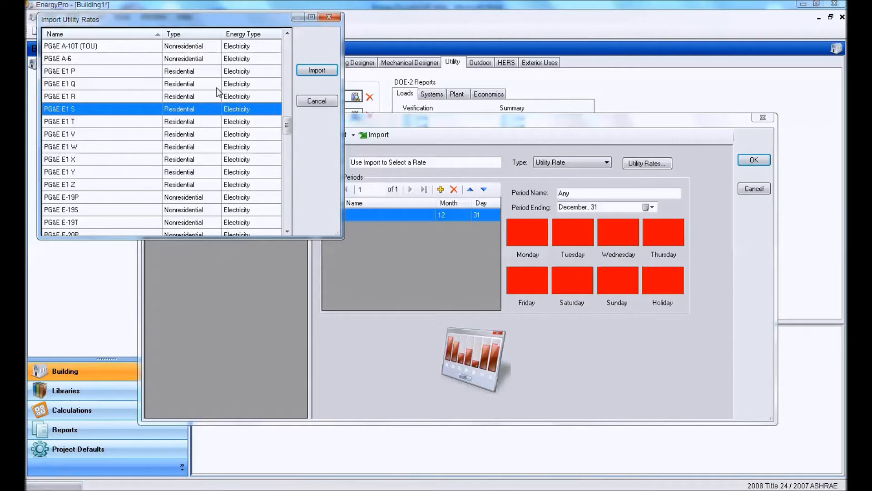
left_click(316, 72)
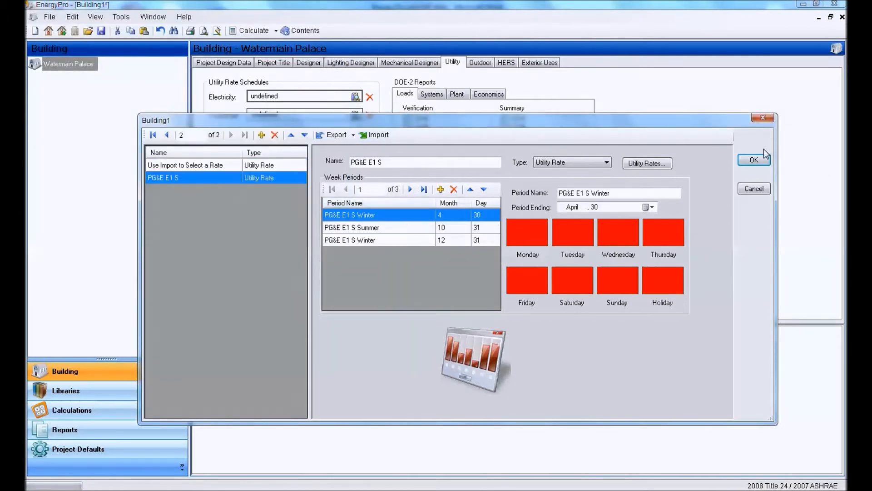
left_click(754, 160)
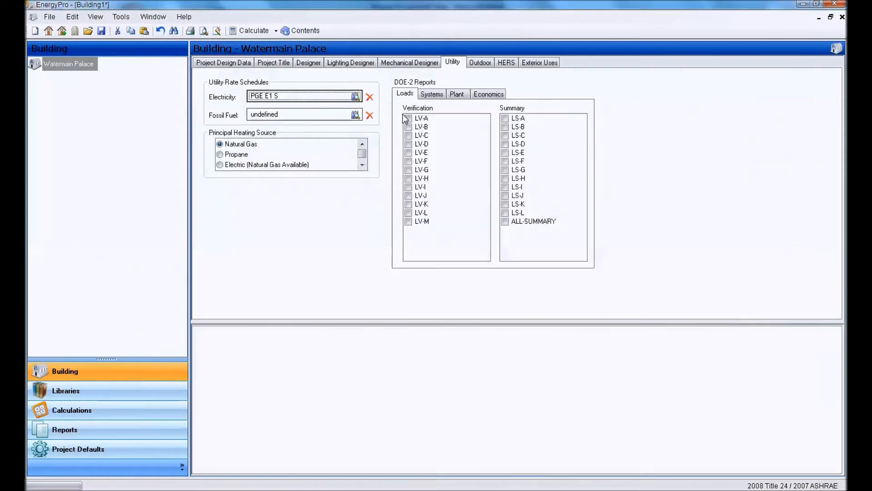
- Import the residential PG&E G1 S gas rate and assign it as the building's fossil fuel rate schedule
left_click(274, 117)
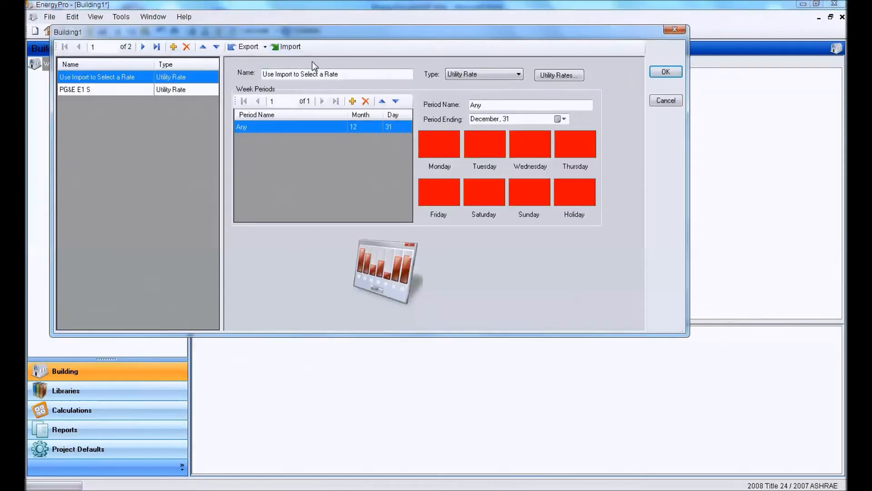
left_click(287, 48)
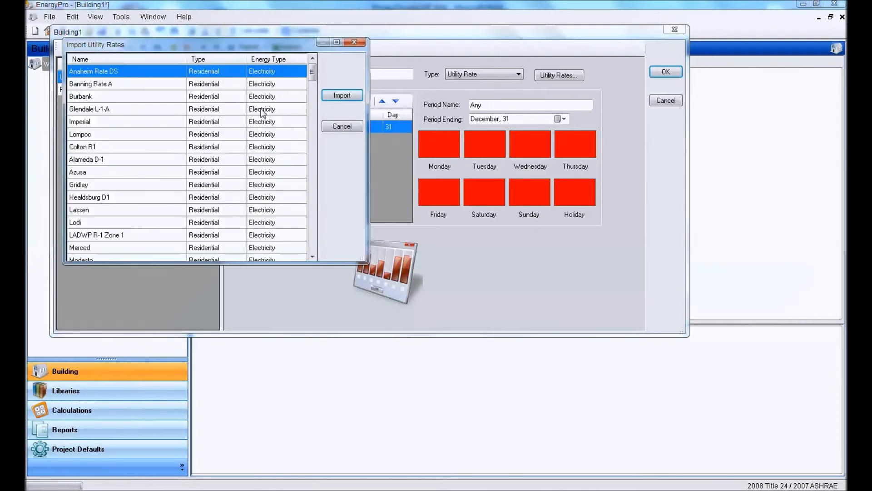
left_click(160, 61)
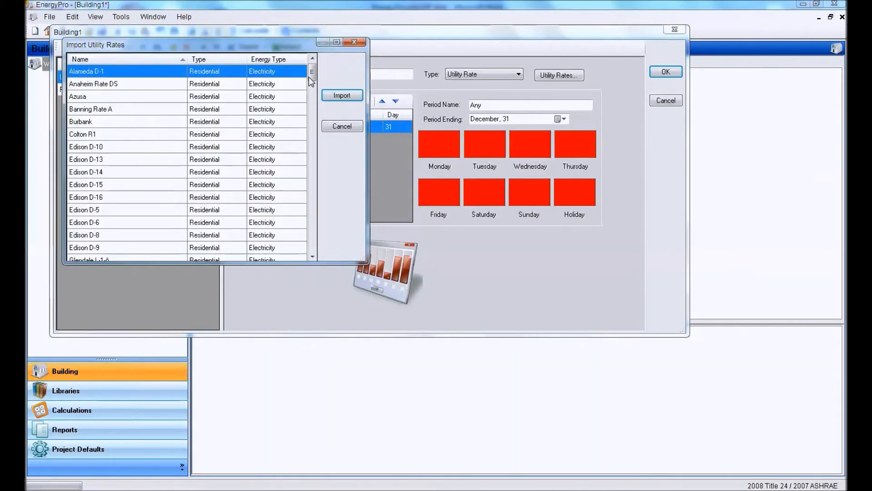
scroll(309, 107, "down", 1)
left_click(312, 111)
left_click_drag(312, 130, 312, 166)
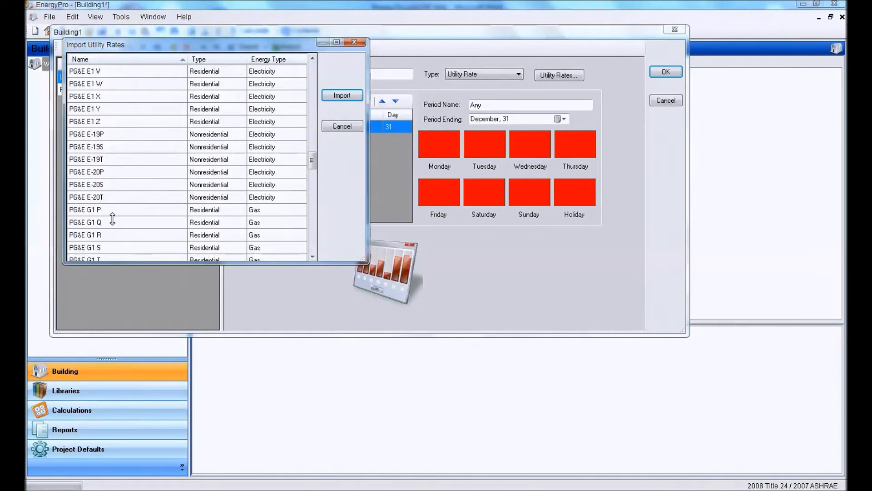
left_click(94, 249)
left_click(343, 96)
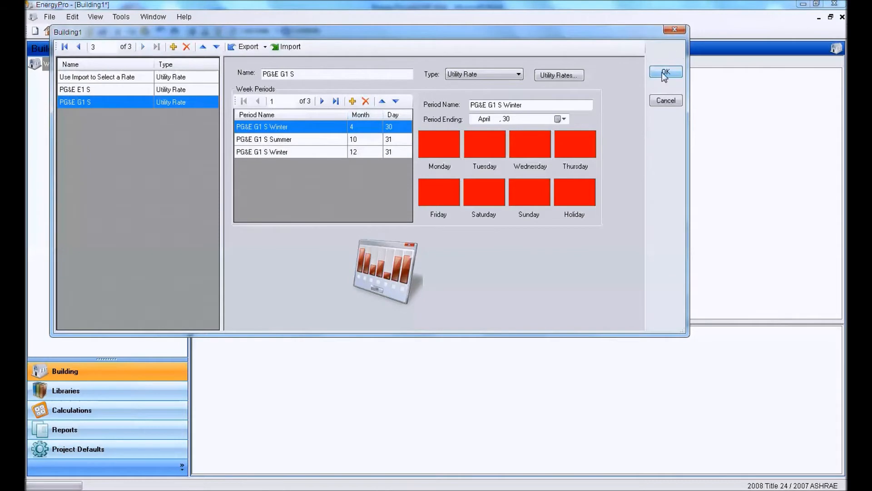
left_click(666, 71)
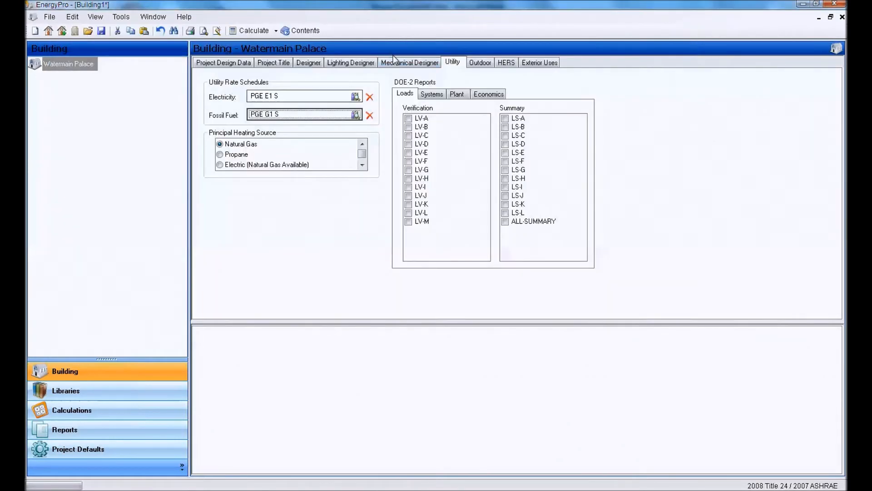
- Review the outdoor lighting and HERS settings, and look at the building model in SketchUp before returning to EnergyPro
left_click(480, 63)
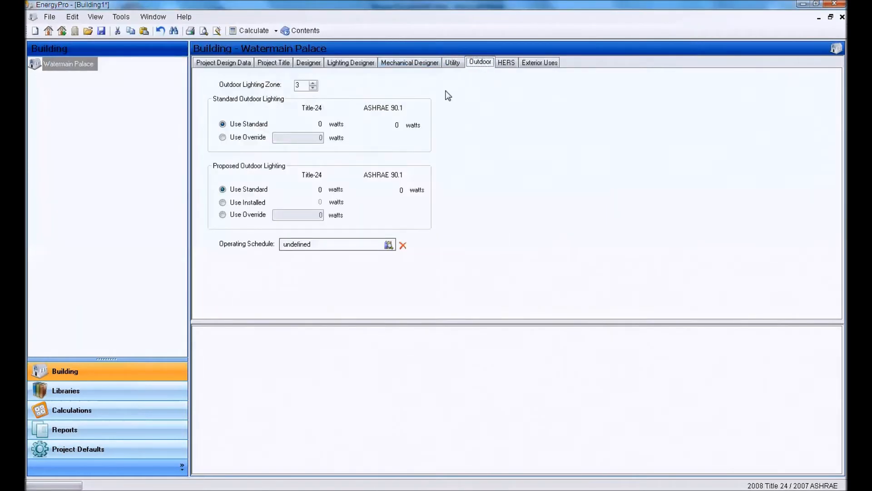
left_click(511, 63)
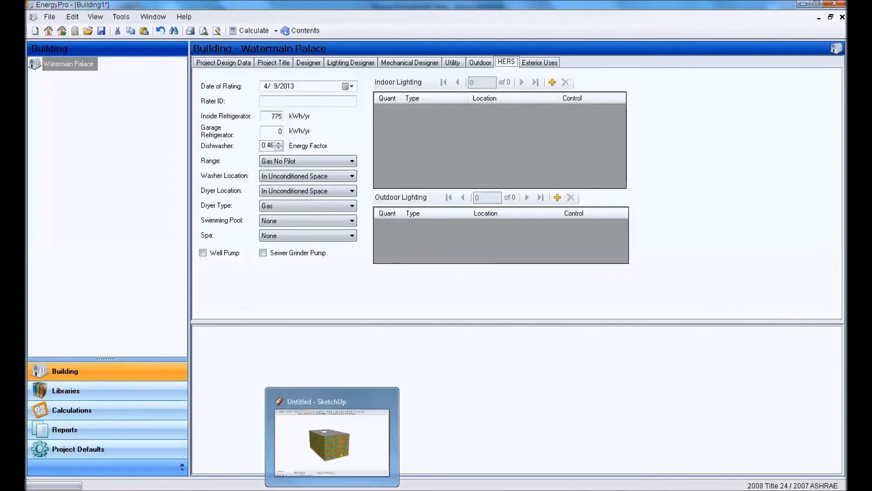
left_click(333, 490)
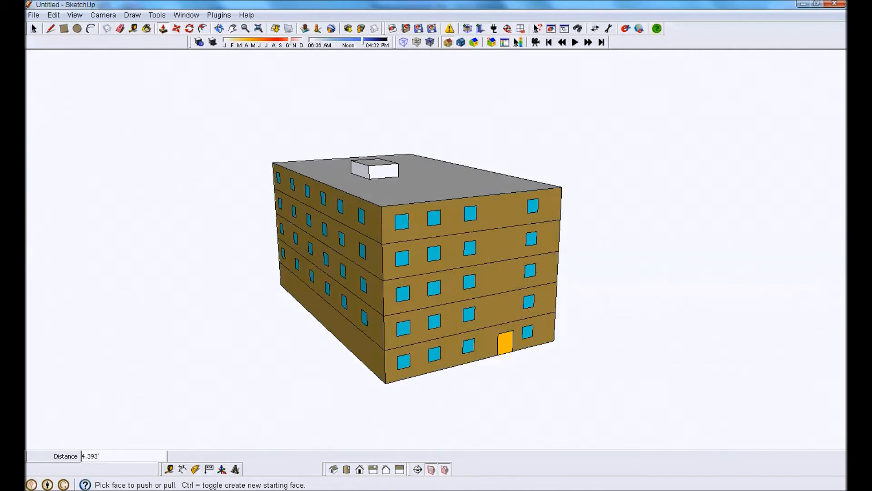
left_click(355, 490)
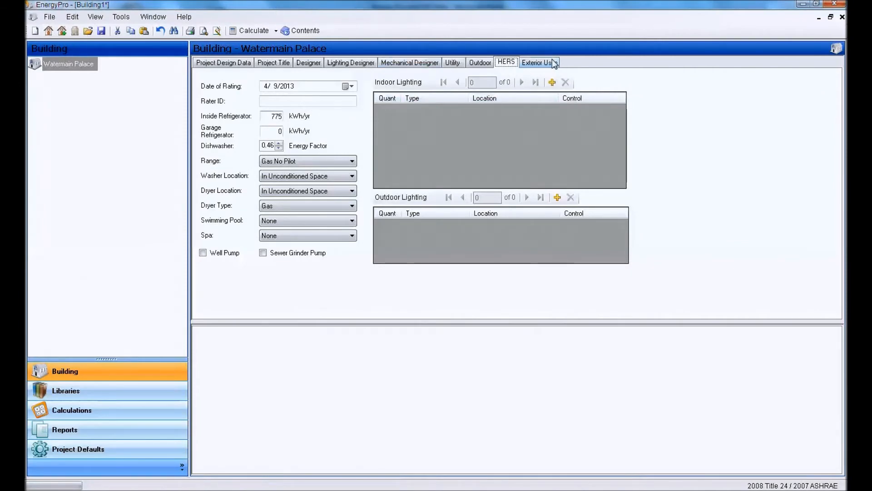
- Examine the HERS refrigerator, dishwasher and range settings, the exterior uses, and the project design data
left_click(270, 134)
double_click(266, 133)
double_click(269, 145)
left_click(323, 162)
left_click(323, 162)
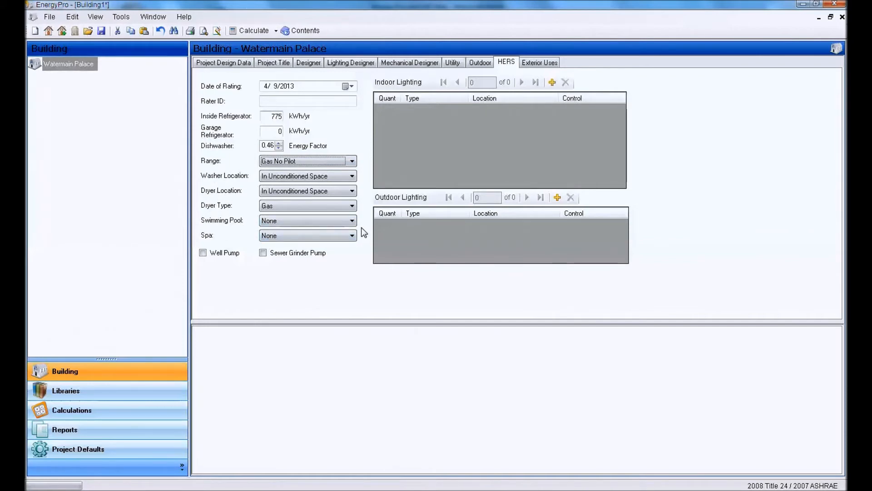
left_click(532, 65)
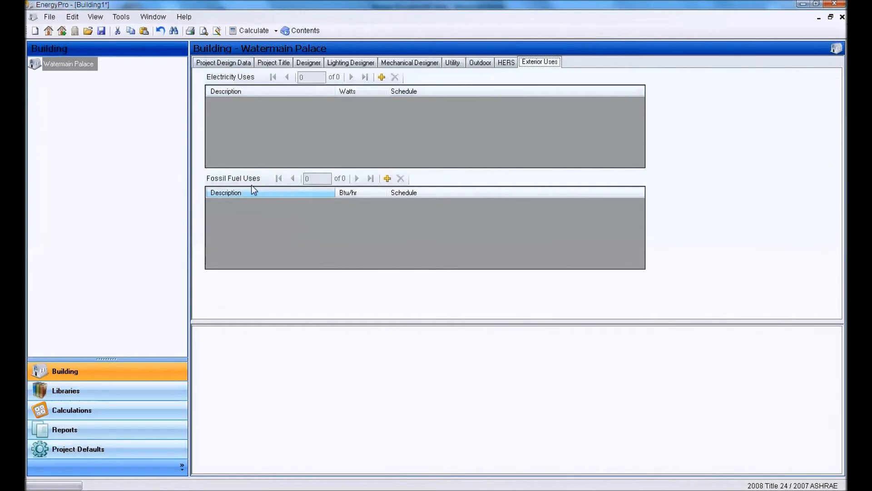
left_click(77, 64)
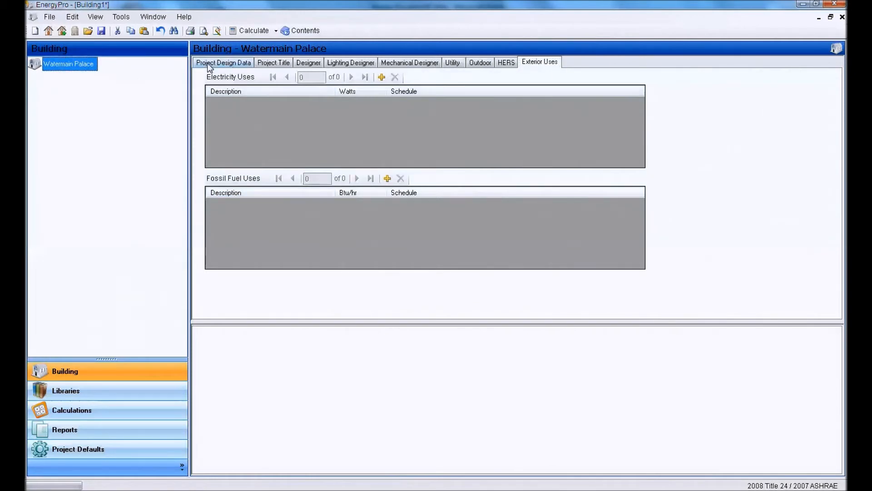
left_click(230, 64)
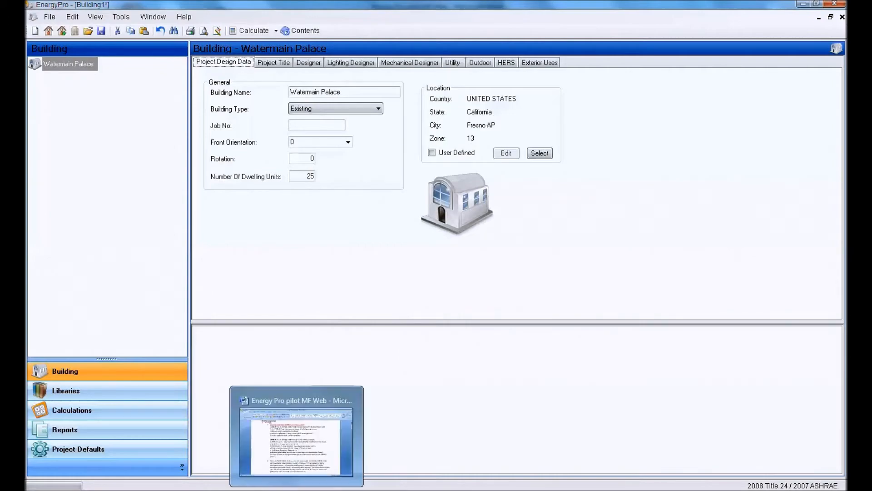
- Read the ASHRAE Level 2 Energy Audit section in the Word document, and check the SketchUp building model before returning to EnergyPro
left_click(297, 490)
scroll(382, 180, "down", 1)
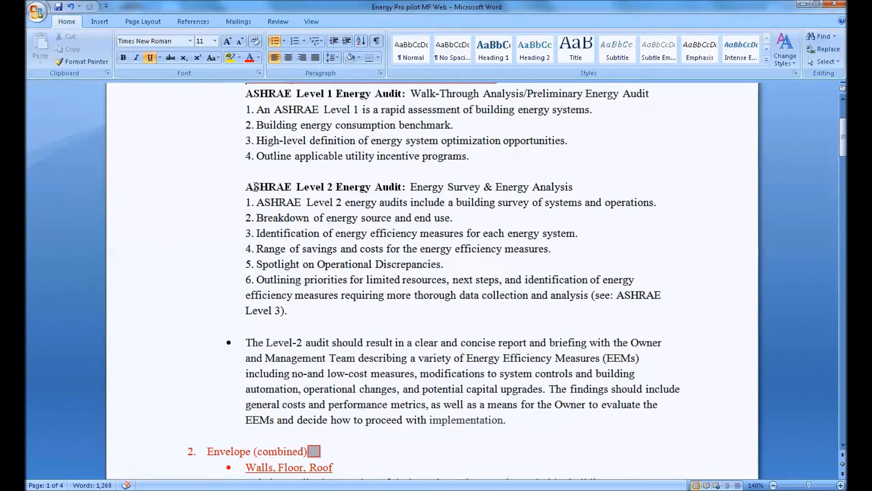
left_click(388, 187, "shift")
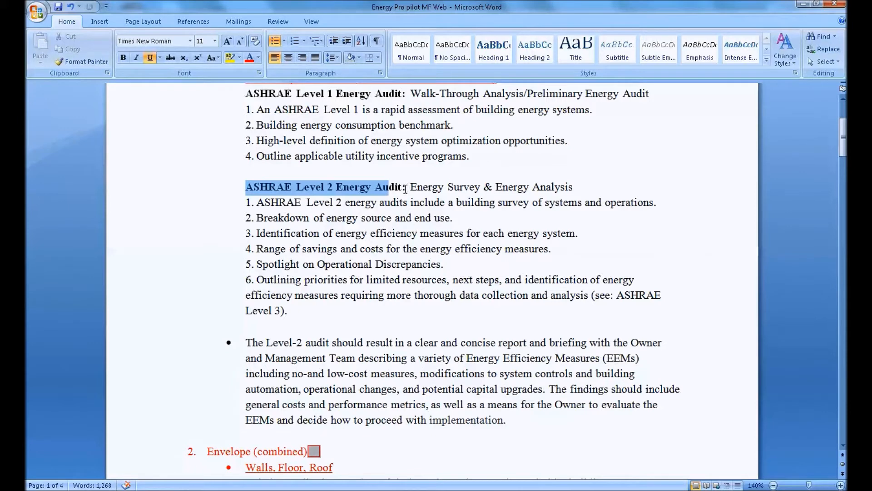
left_click(405, 188)
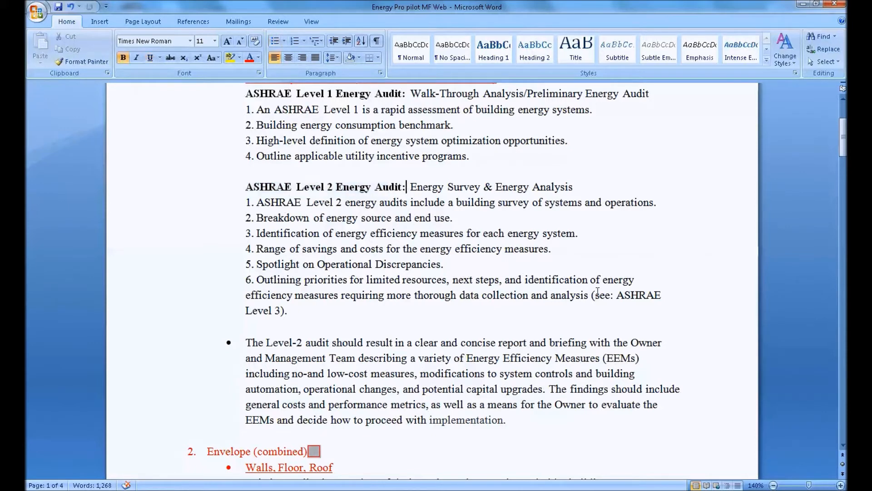
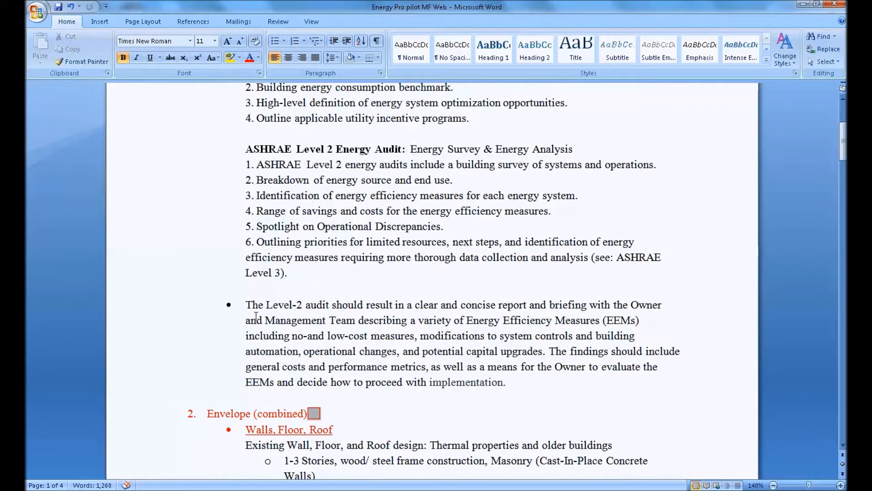
key("alt+Tab")
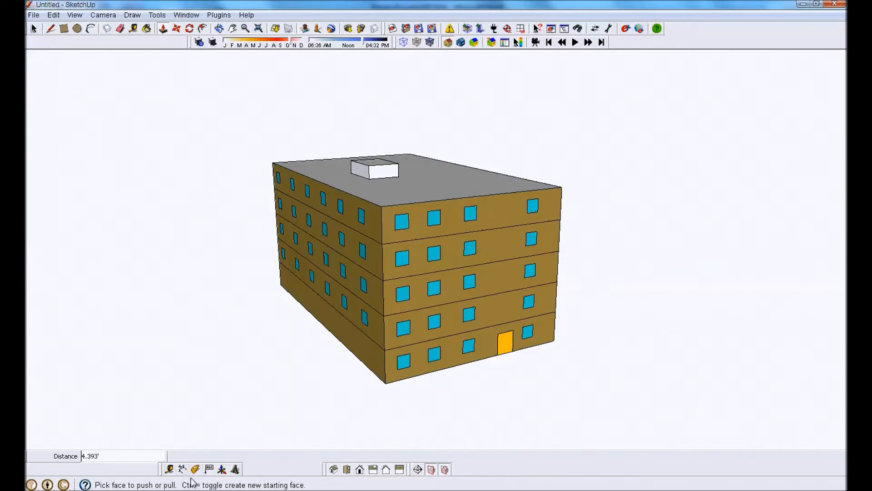
key("alt+Tab")
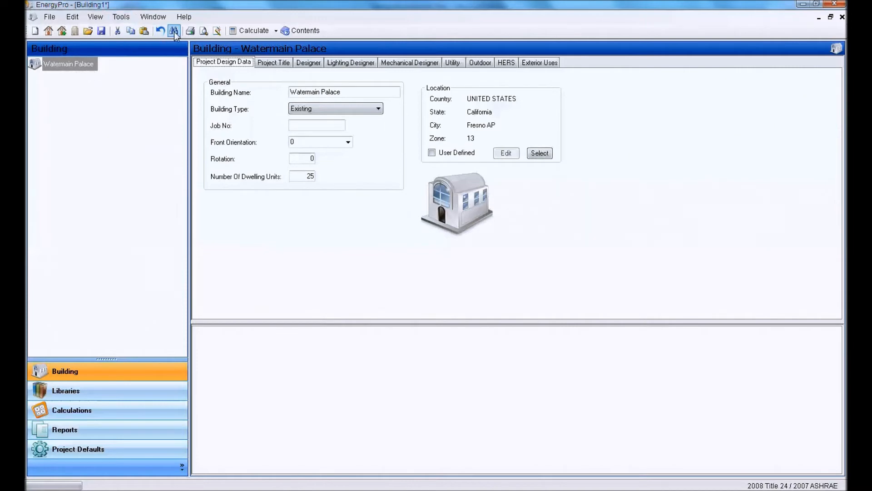
- Add a plant to the Watermain Palace building
right_click(60, 66)
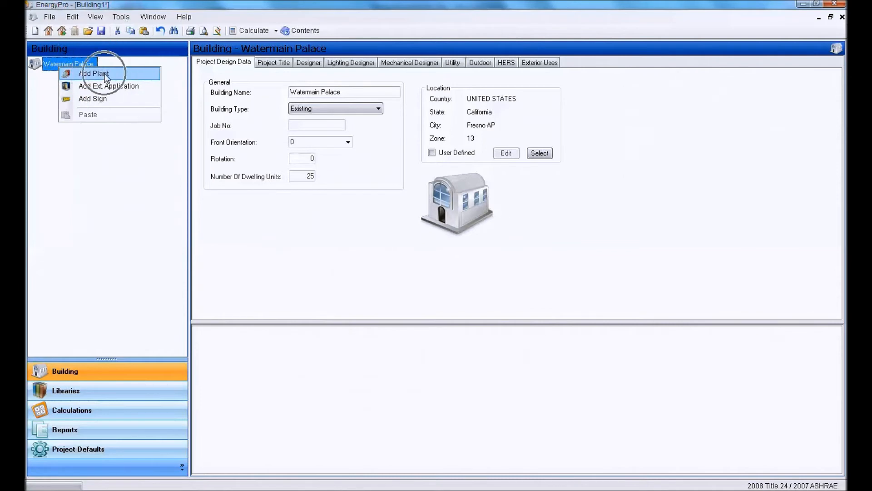
right_click(79, 64)
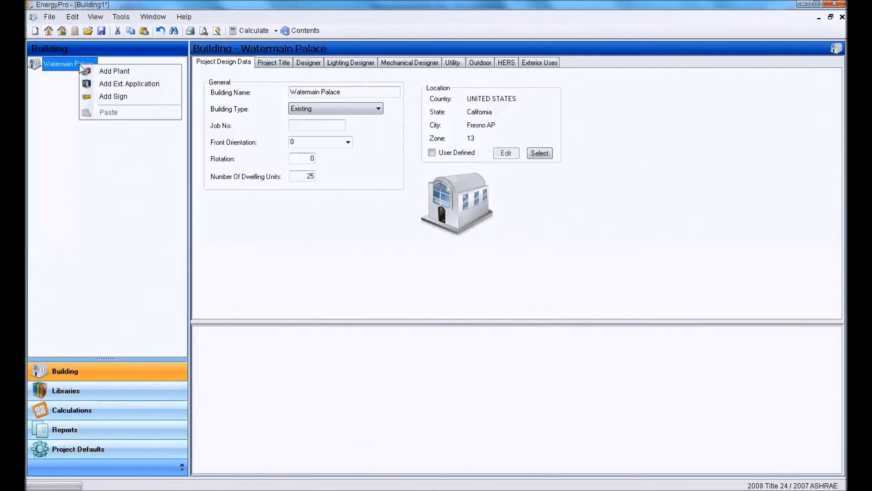
left_click(111, 72)
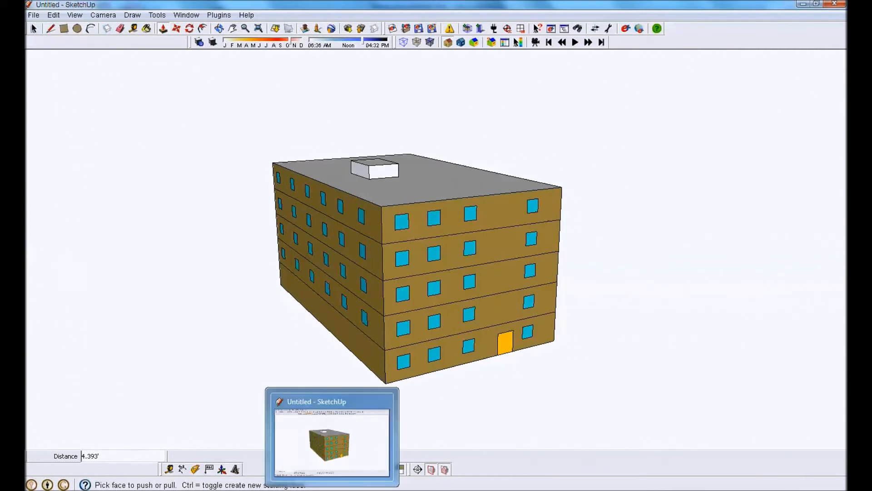
- Switch back to EnergyPro and add a second plant to the Watermain Palace building
left_click(331, 488)
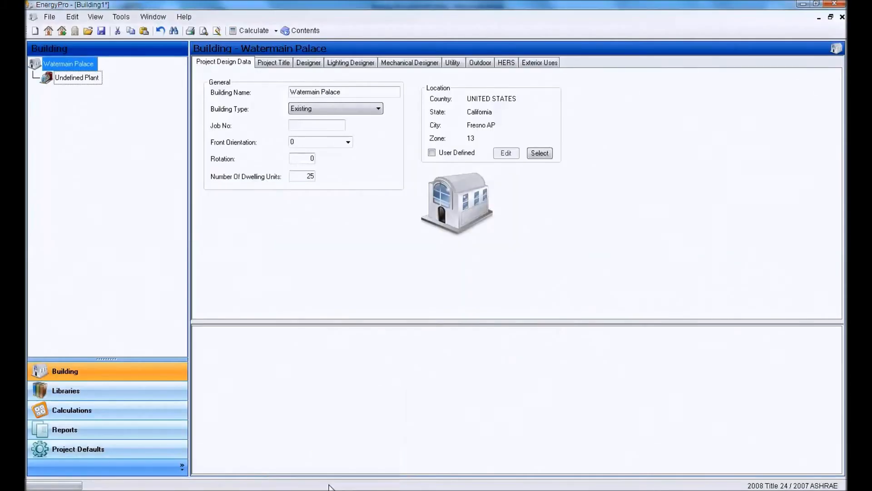
right_click(74, 63)
left_click(106, 69)
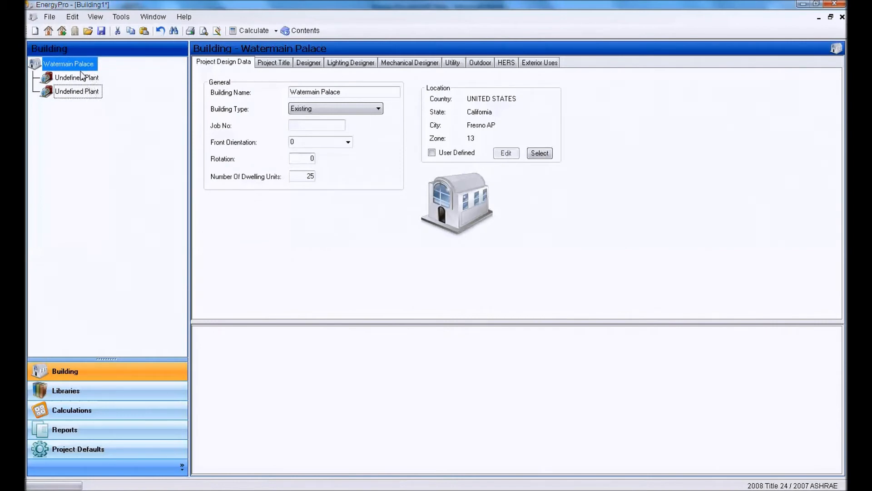
right_click(78, 64)
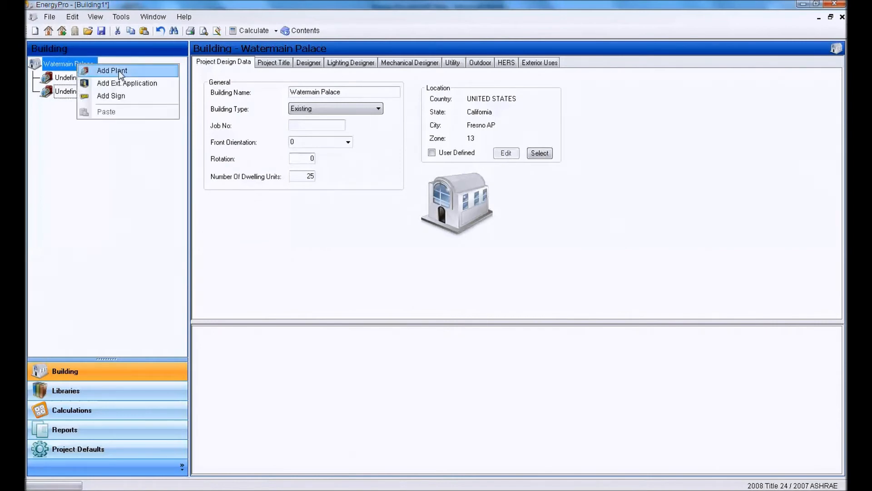
left_click(67, 63)
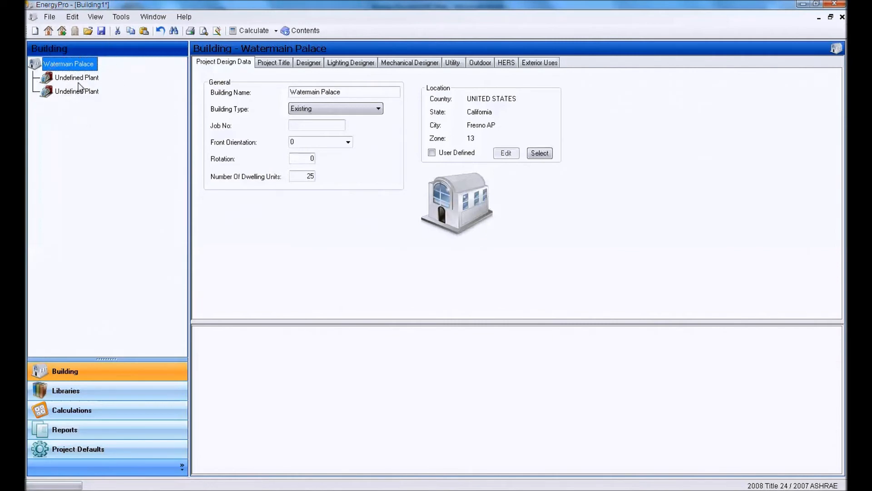
- Add a system to the first plant of the Watermain Palace building
left_click(78, 78)
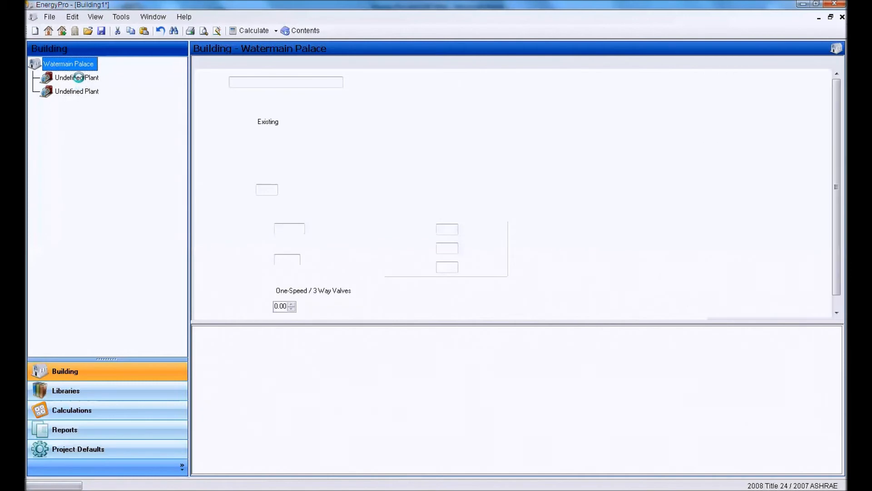
right_click(79, 77)
left_click(56, 90)
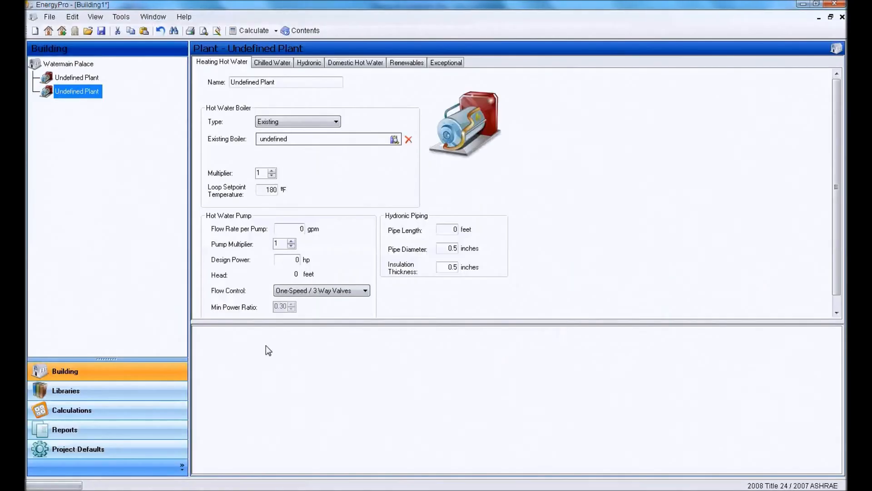
left_click(68, 80)
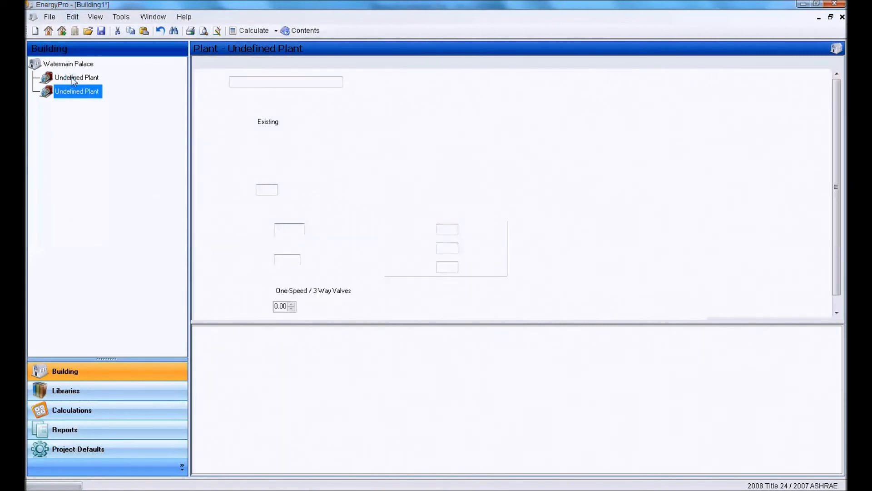
right_click(71, 76)
left_click(90, 83)
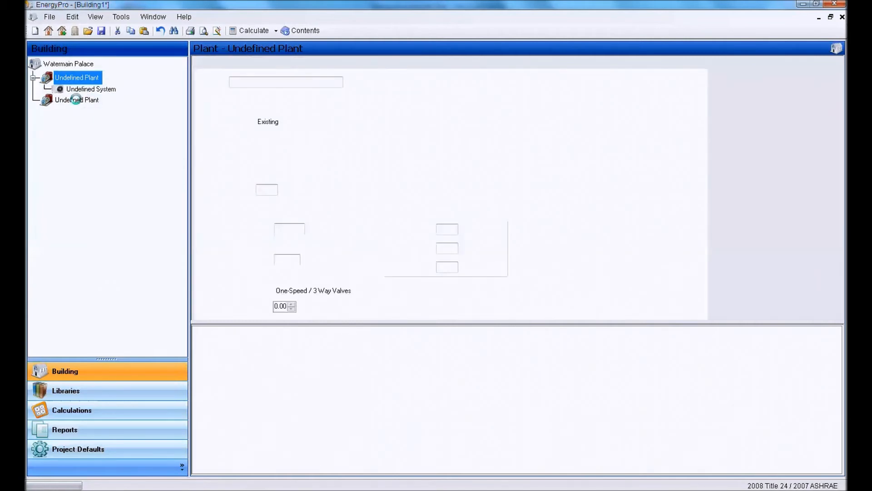
- Add a system to the second plant of the Watermain Palace building
right_click(76, 100)
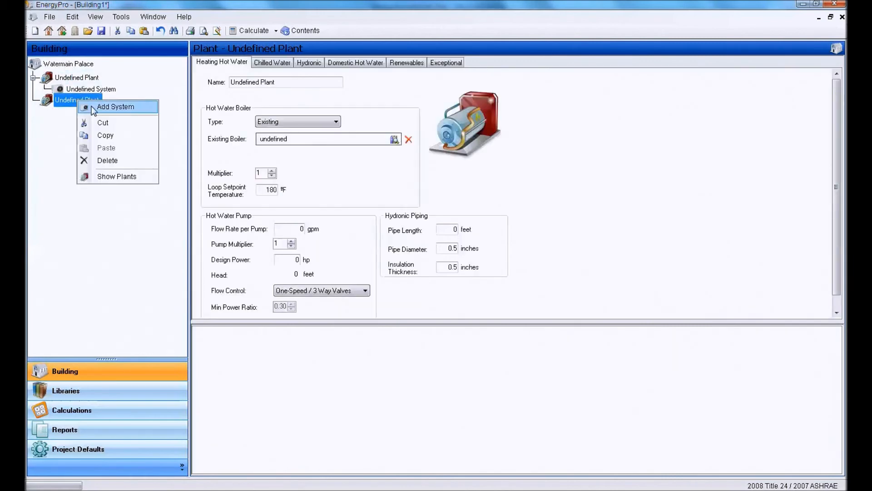
left_click(92, 107)
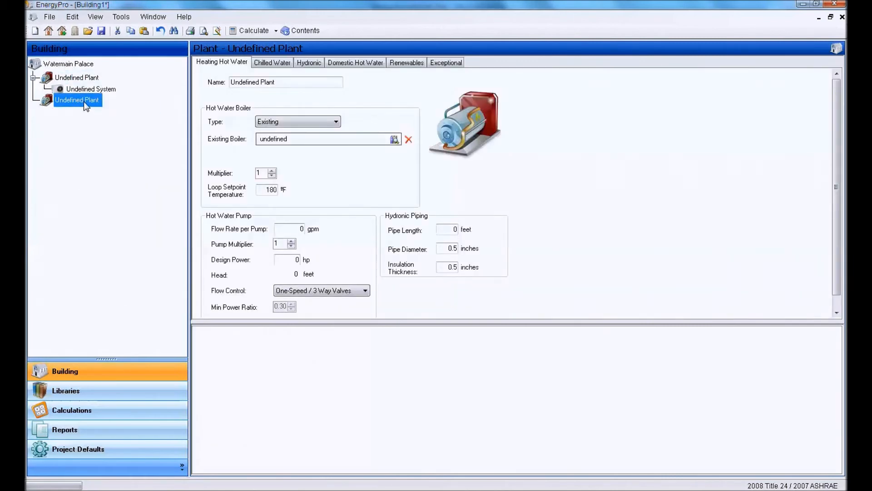
right_click(83, 102)
left_click(101, 108)
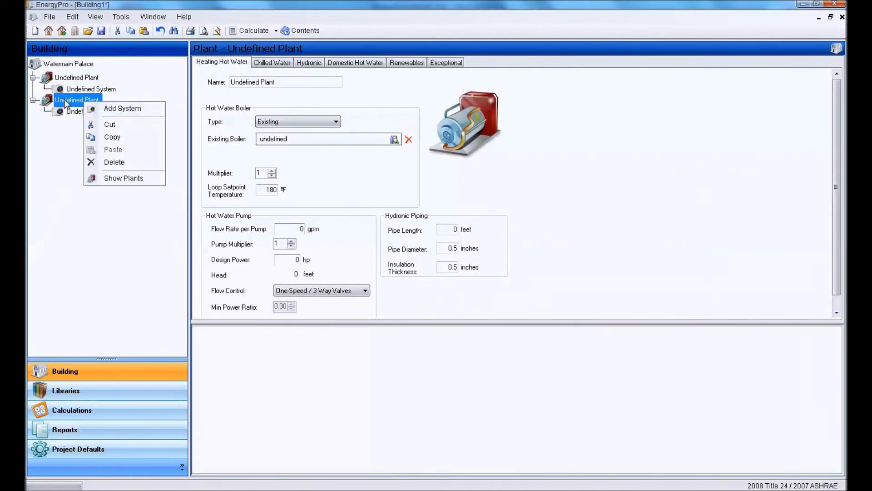
left_click(64, 99)
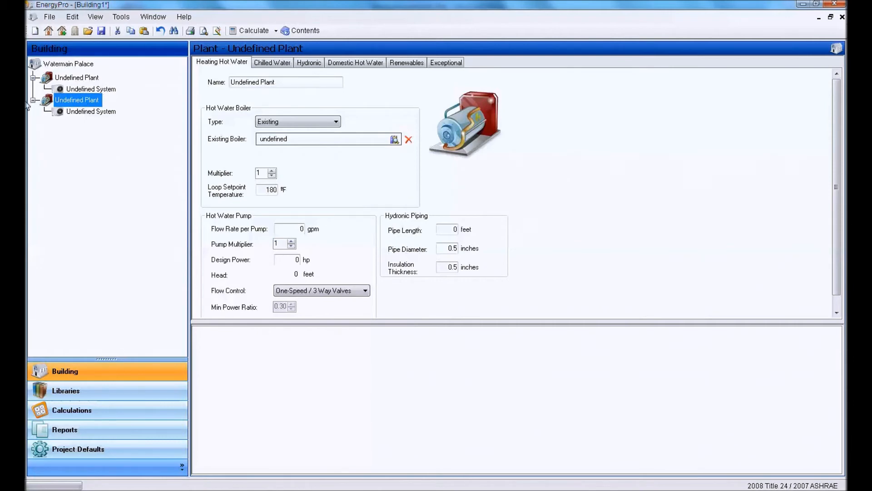
- Examine the heating hot water settings of both plants and the general settings of their systems
left_click(75, 79)
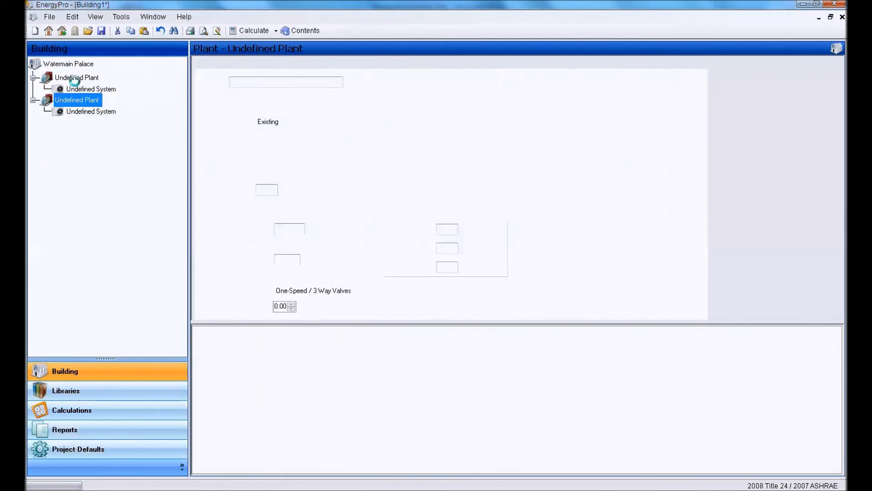
right_click(76, 81)
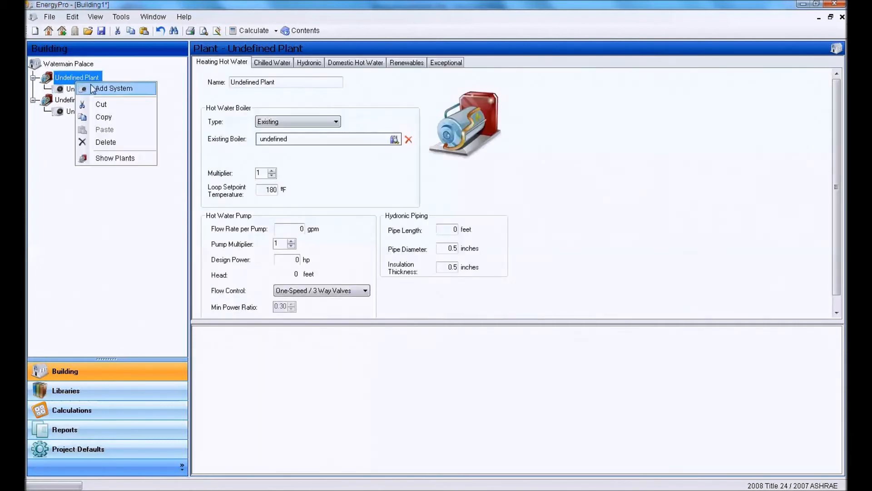
left_click(118, 90)
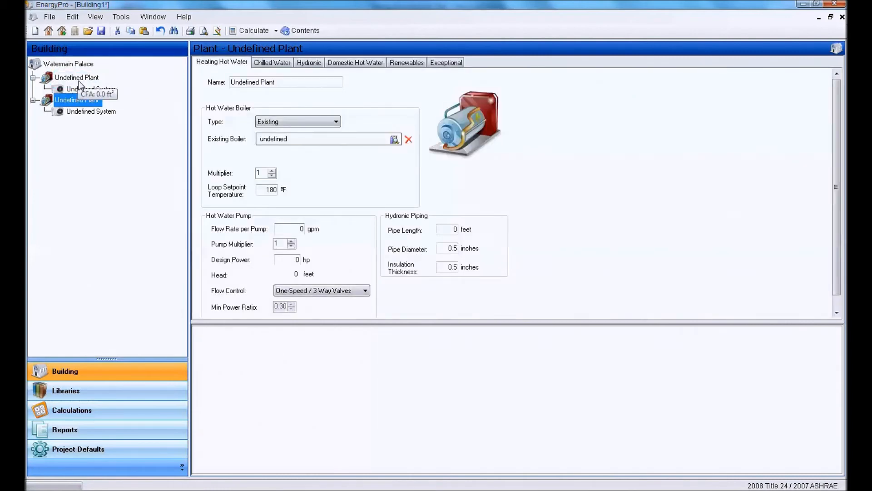
left_click(78, 81)
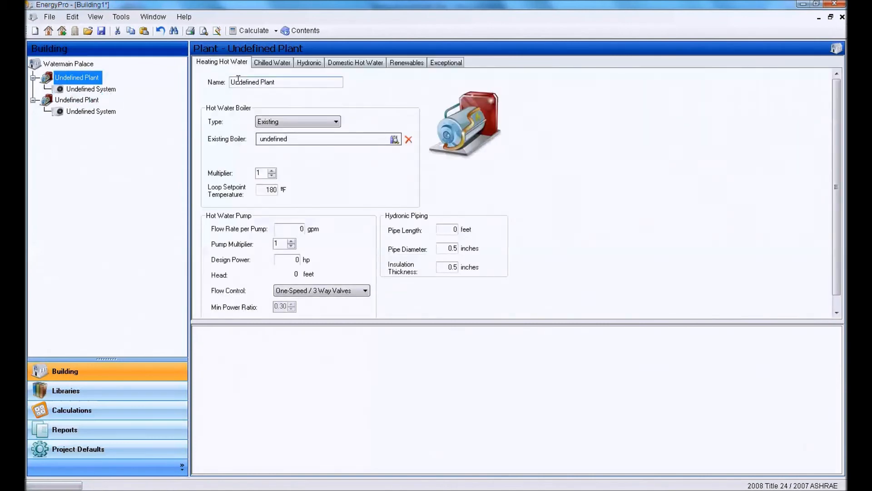
left_click(73, 89)
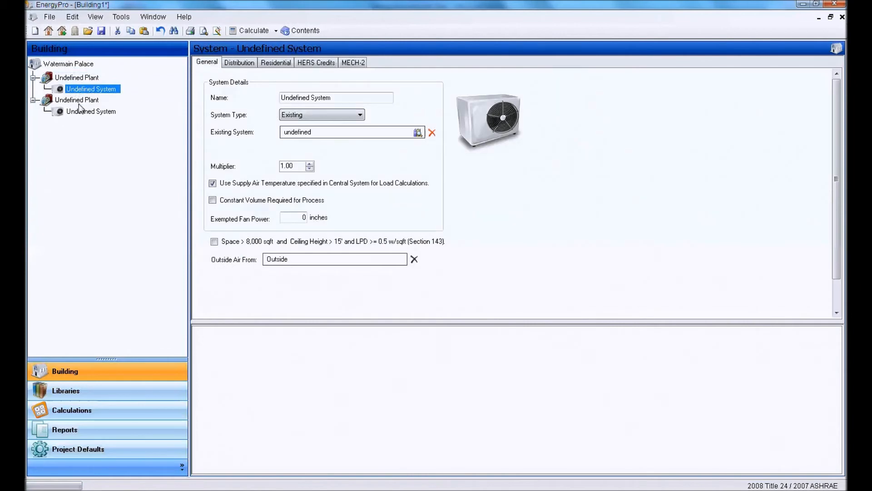
left_click(76, 101)
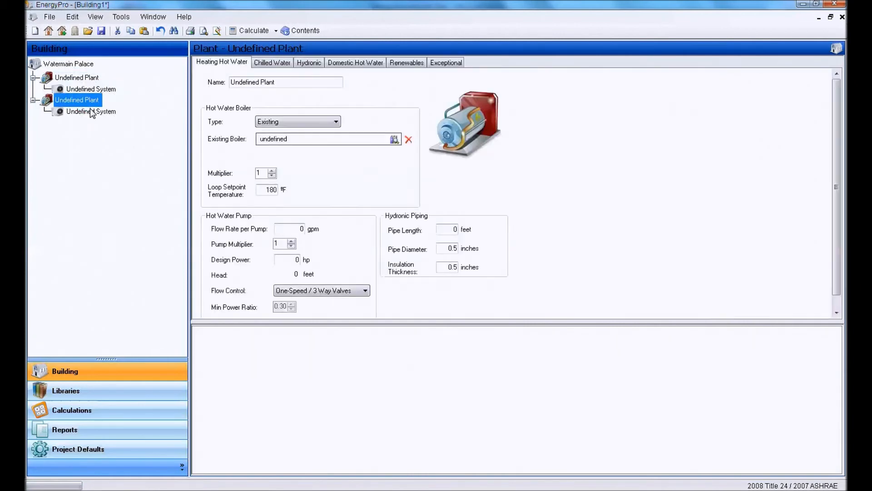
left_click(90, 111)
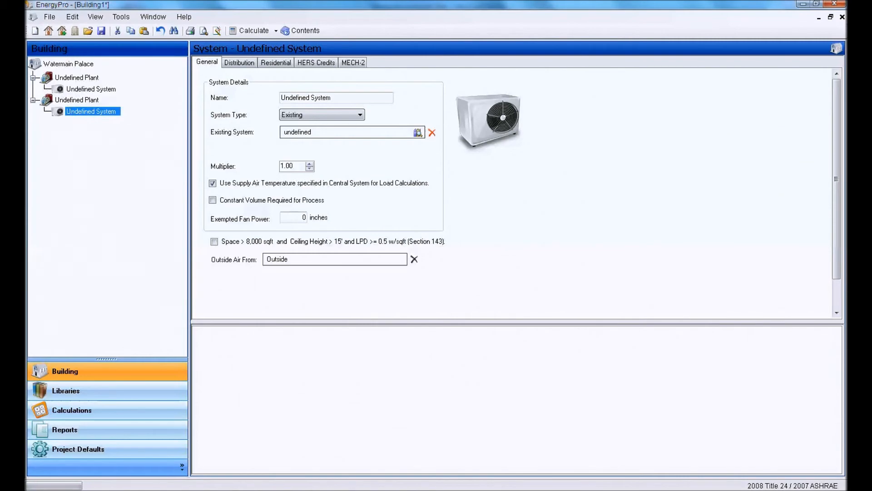
- Check the building model in SketchUp, return to EnergyPro, and add a zone to the first plant's system
left_click(390, 486)
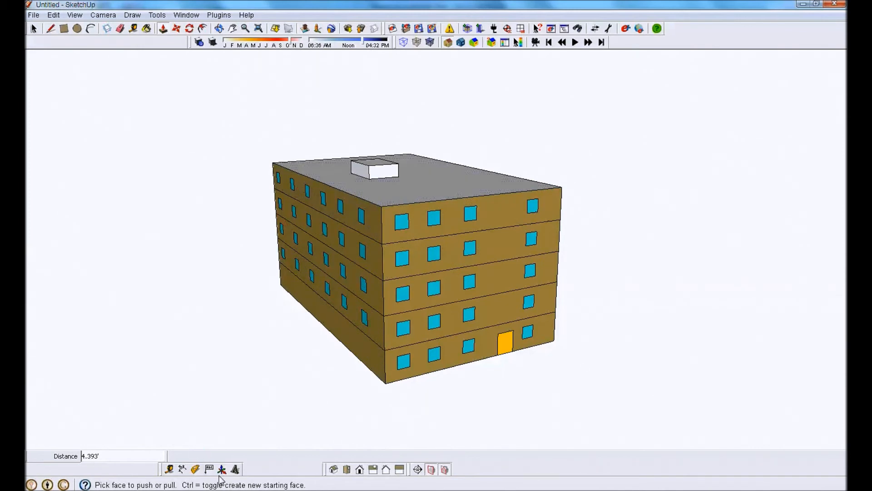
left_click(334, 490)
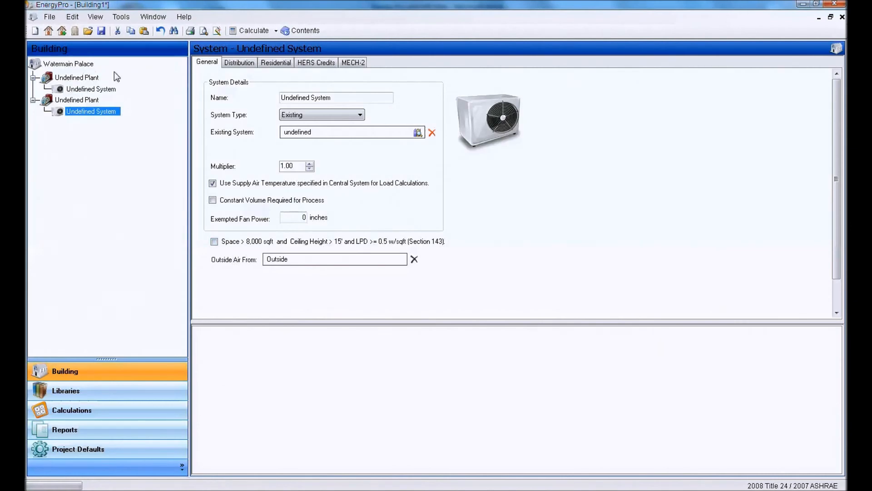
right_click(86, 90)
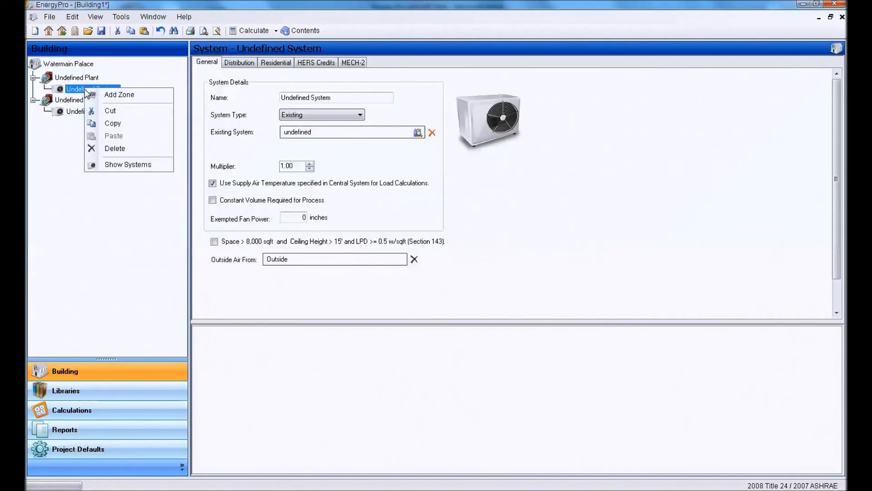
left_click(124, 94)
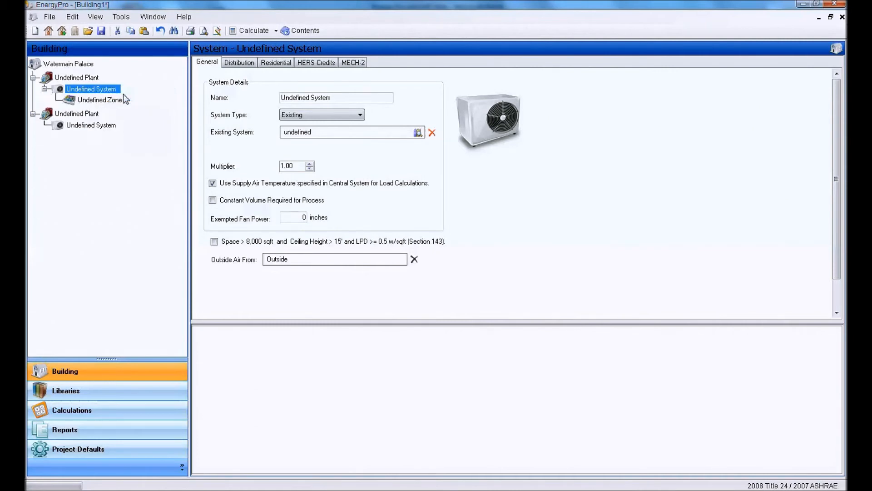
- Rename the first plant as Common
left_click(84, 80)
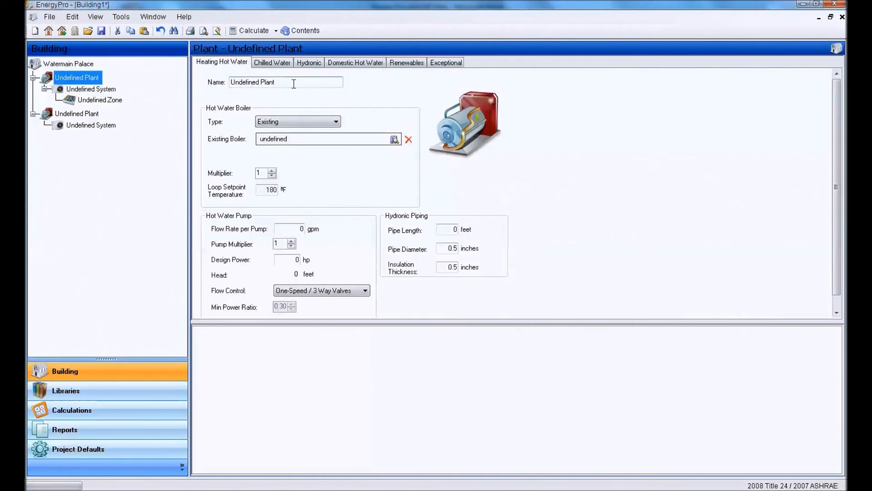
left_click_drag(281, 82, 207, 82)
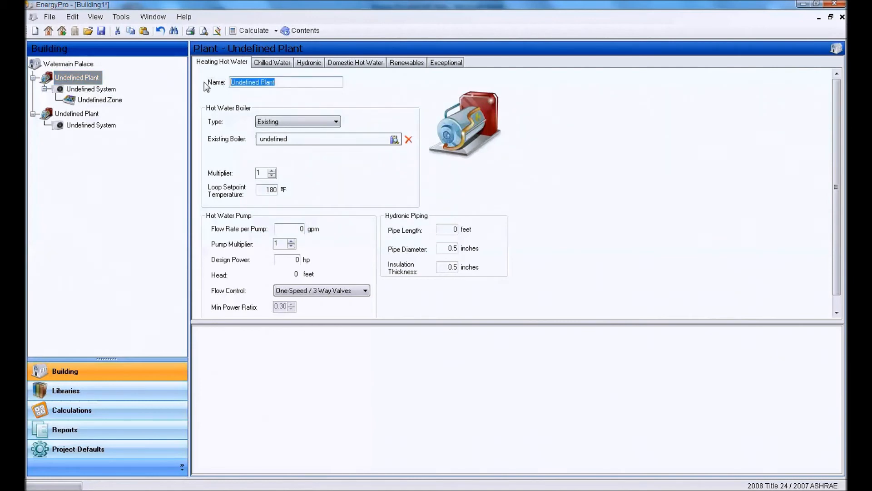
type("Common")
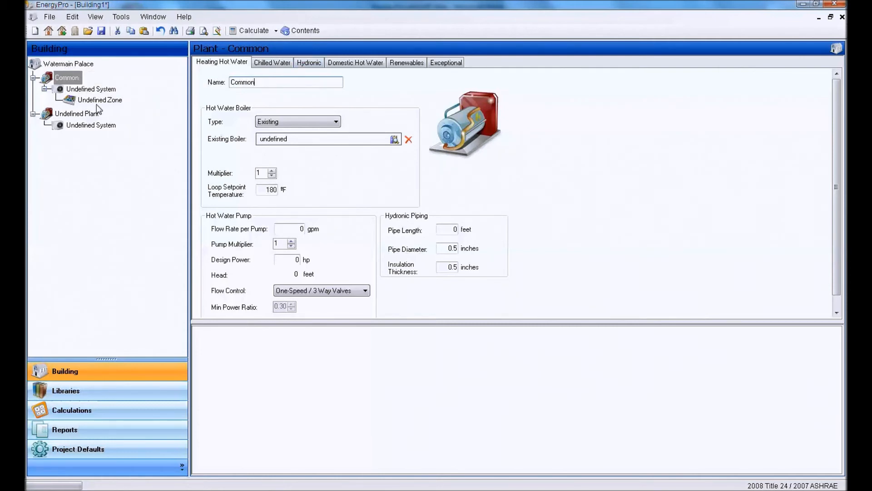
- Rename the second plant as Residential
left_click(83, 115)
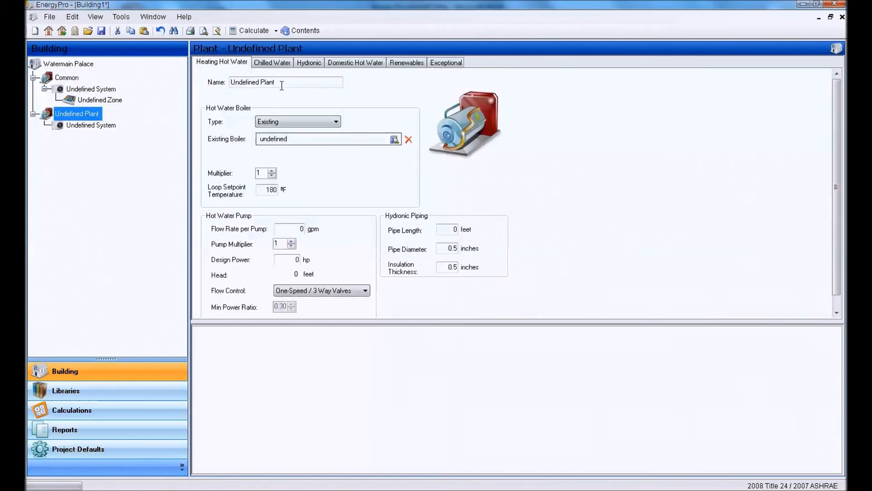
left_click(263, 83)
left_click_drag(262, 83, 202, 84)
type("Red")
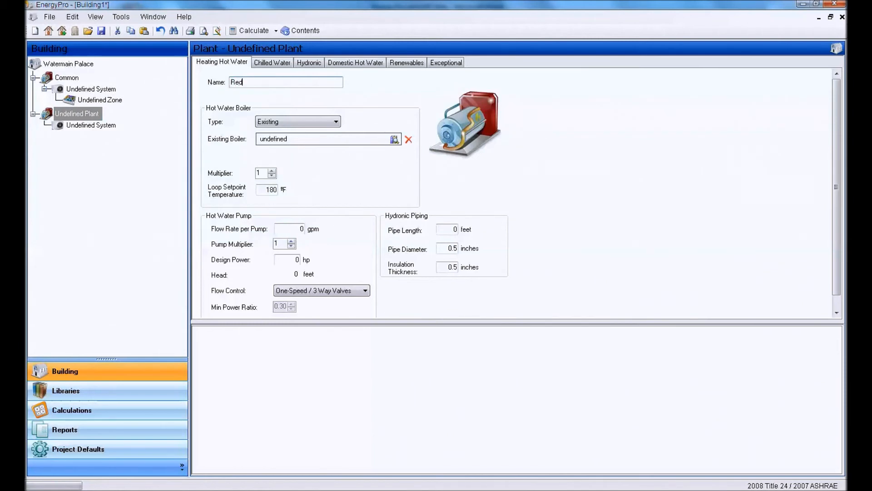
key("BackSpace")
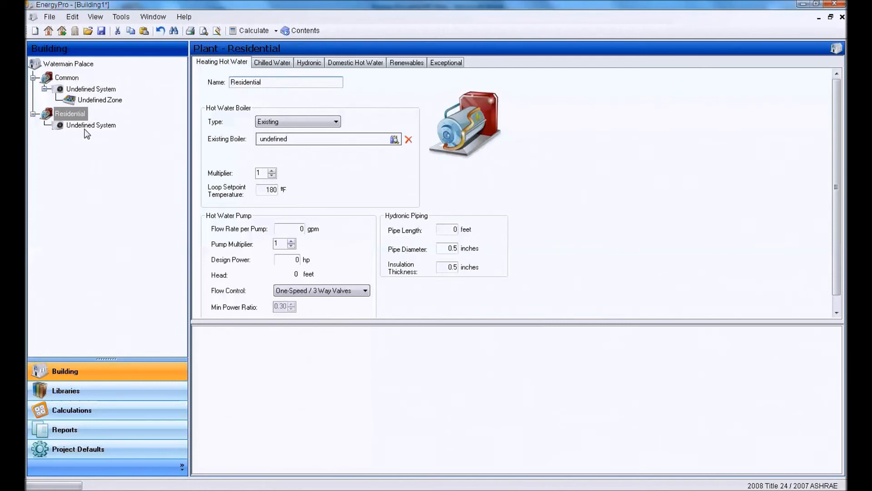
- Add a zone to the system under the Residential plant
left_click(84, 145)
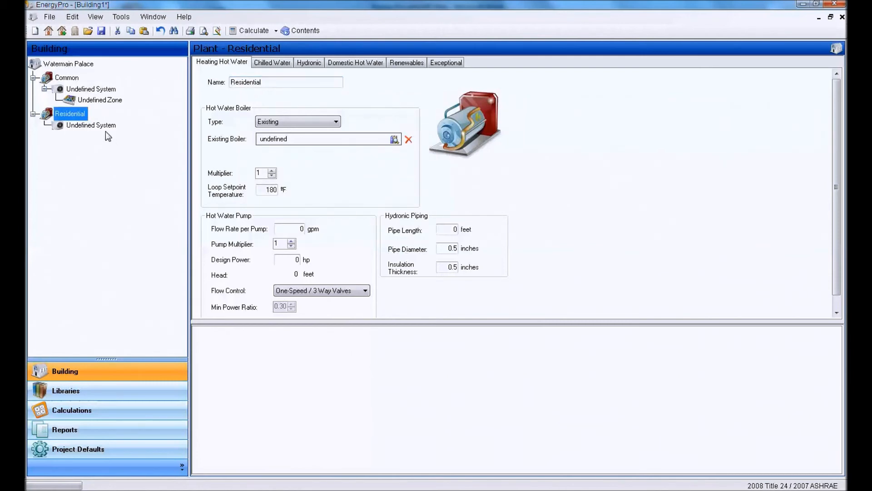
left_click(91, 127)
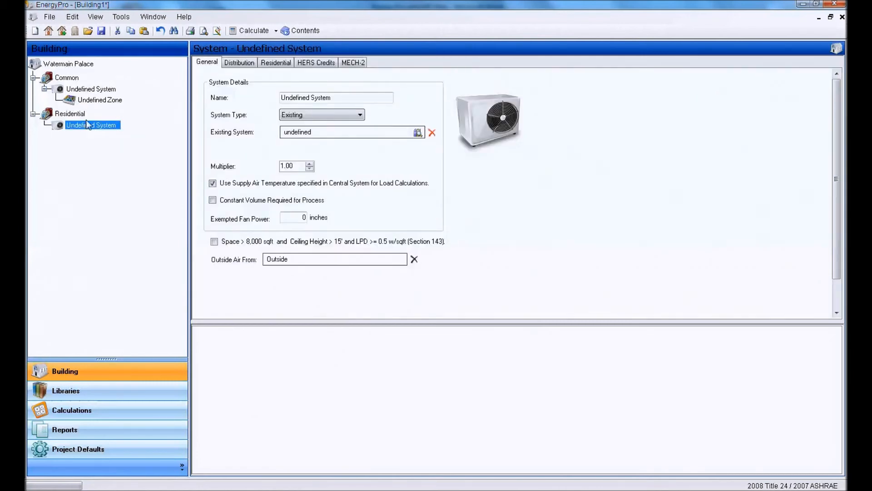
right_click(72, 124)
left_click(101, 131)
- Set the floor number of the zone under the Residential plant to 2
right_click(79, 91)
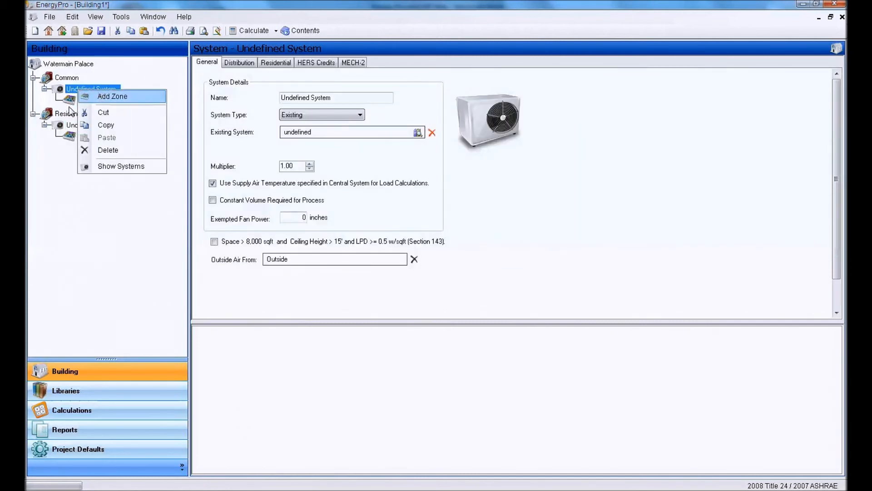
left_click(83, 97)
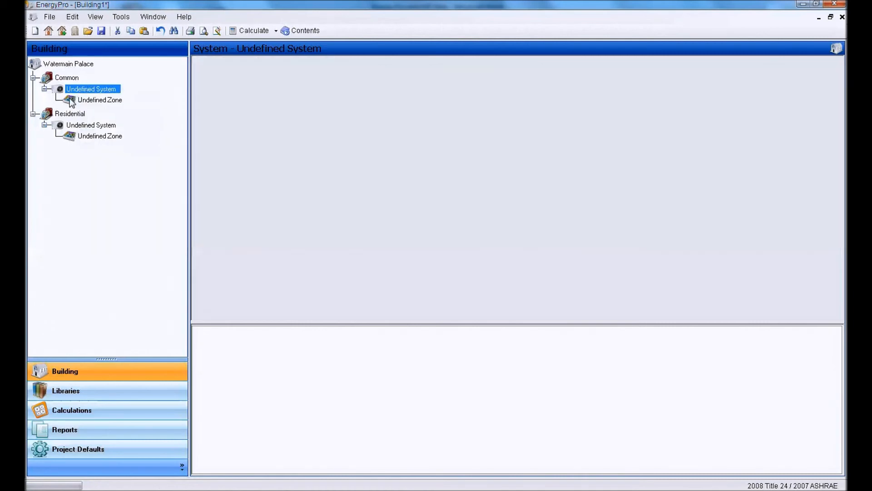
right_click(86, 101)
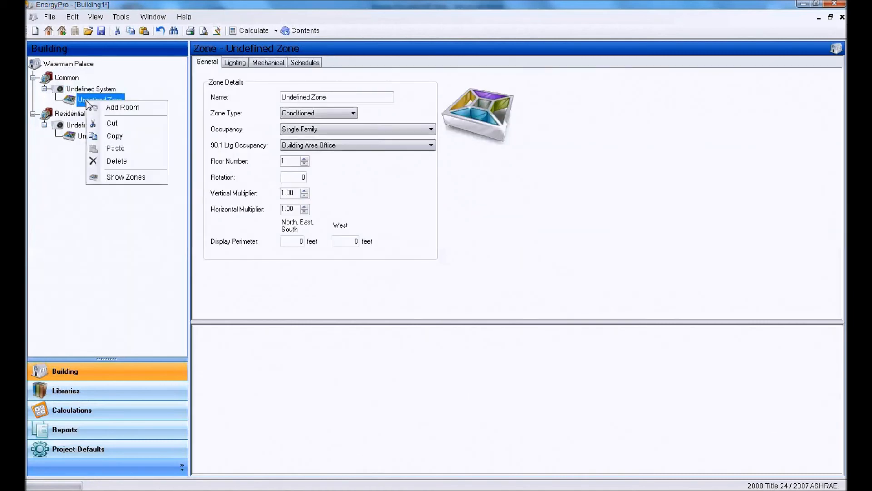
left_click(292, 163)
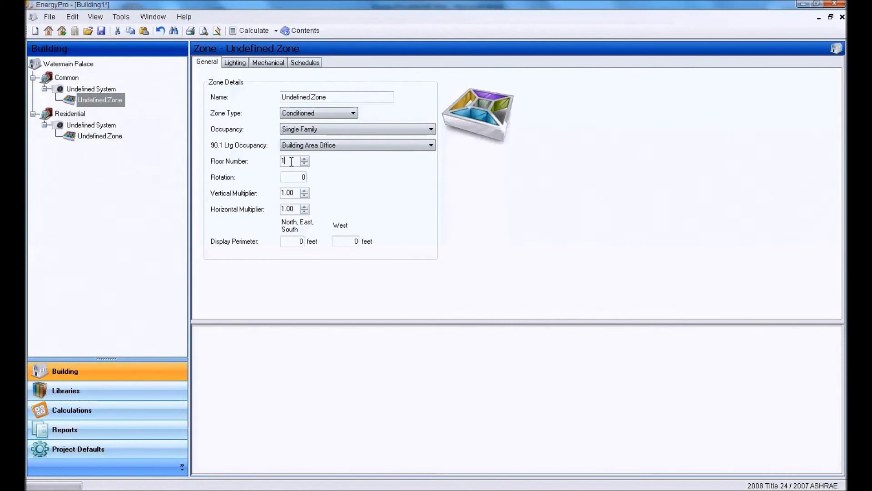
left_click(95, 136)
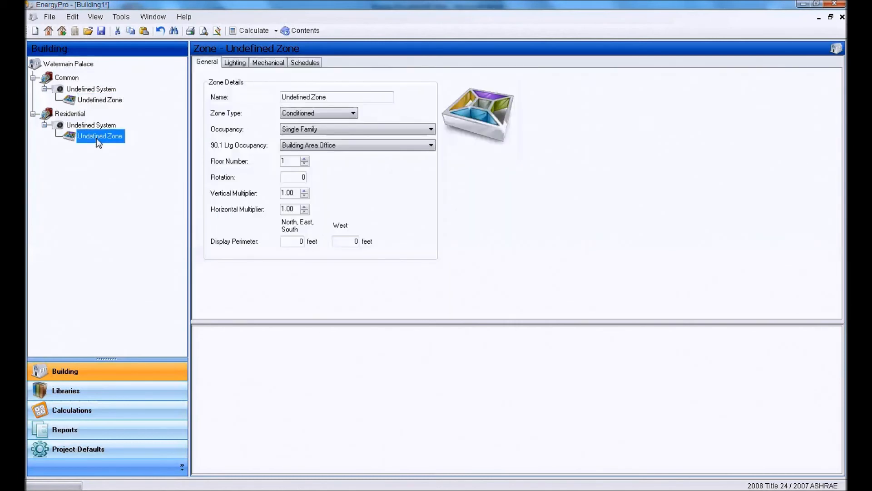
left_click(304, 158)
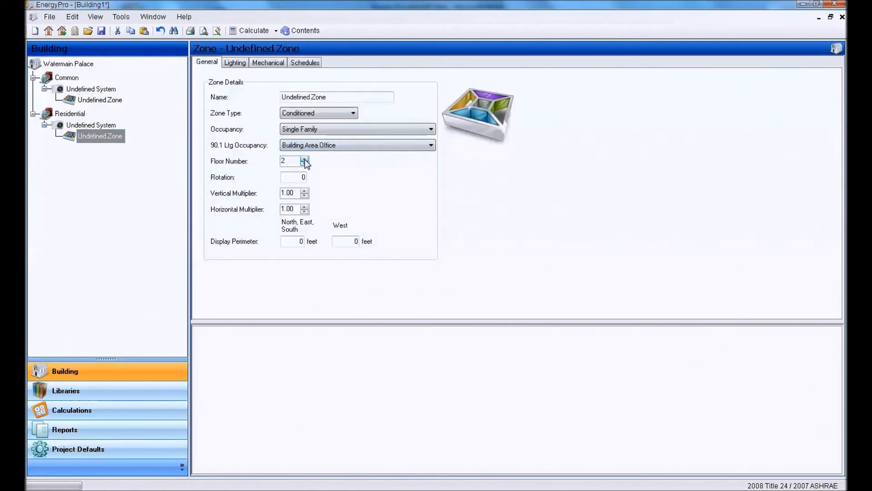
- Add a room to the Common plant's zone and another to the Residential plant's zone
right_click(92, 135)
right_click(91, 102)
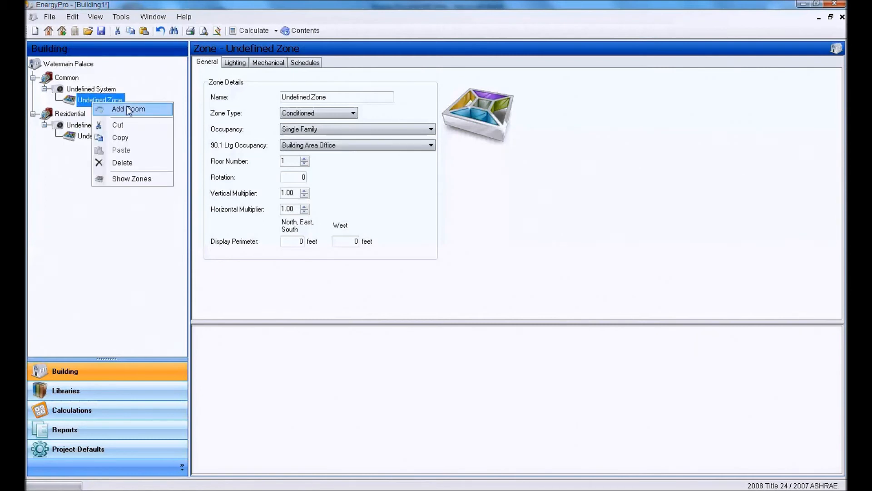
key("Escape")
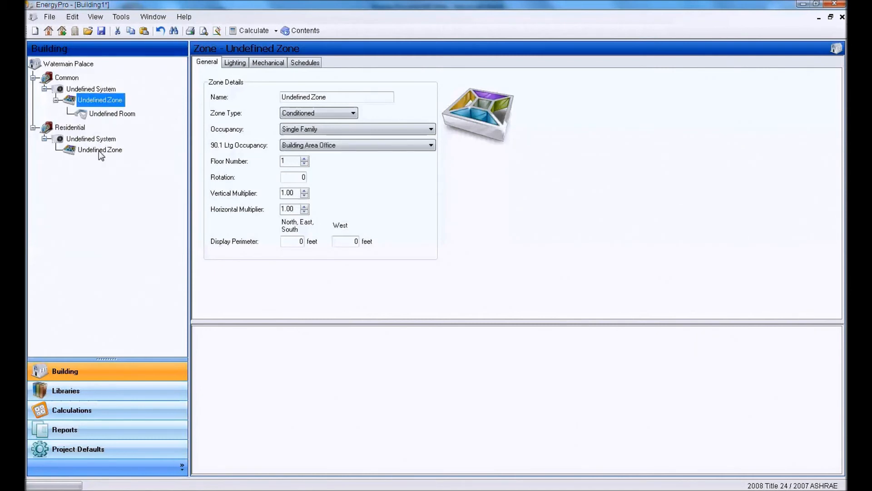
right_click(99, 151)
left_click(125, 159)
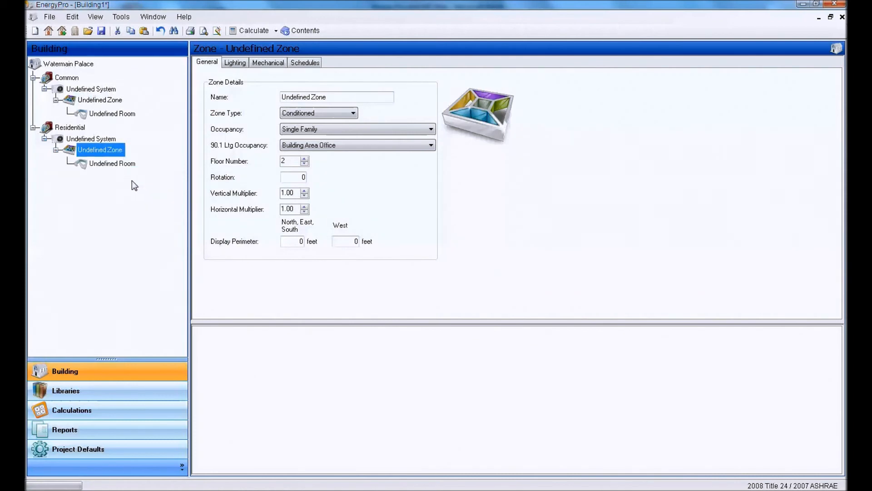
right_click(91, 90)
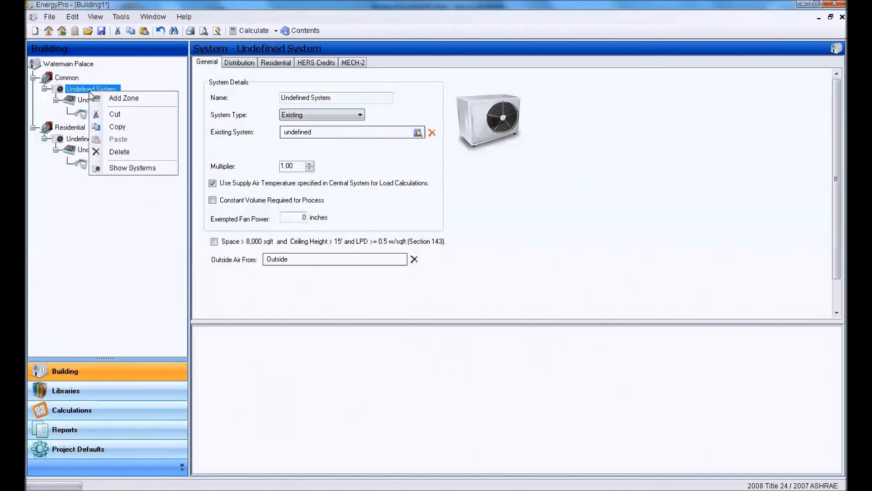
right_click(77, 101)
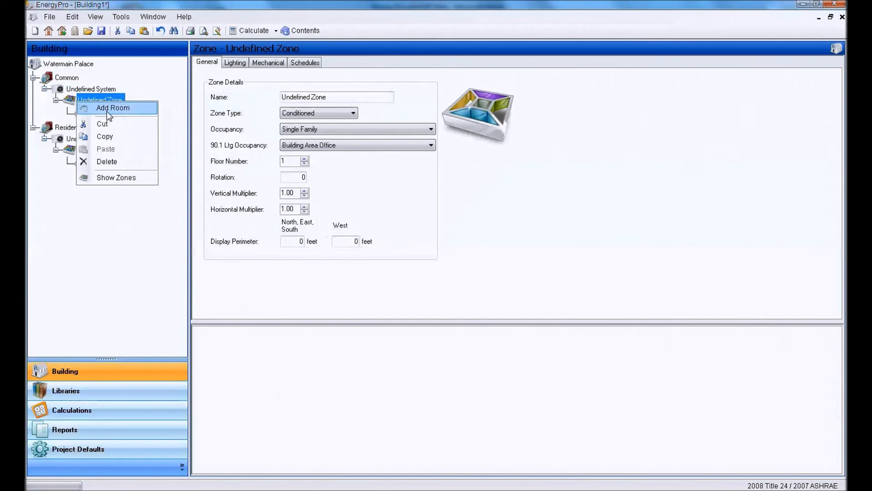
left_click(81, 109)
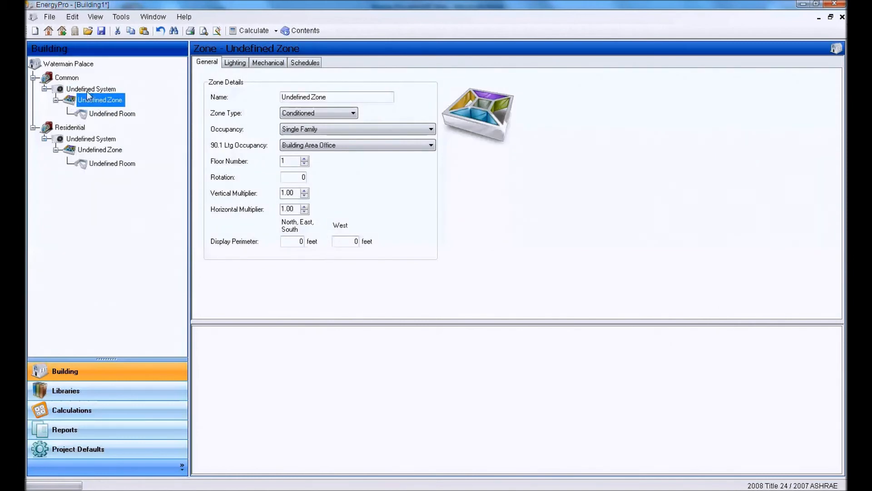
- Add an exterior wall to the room under the Common plant's zone
left_click(105, 119)
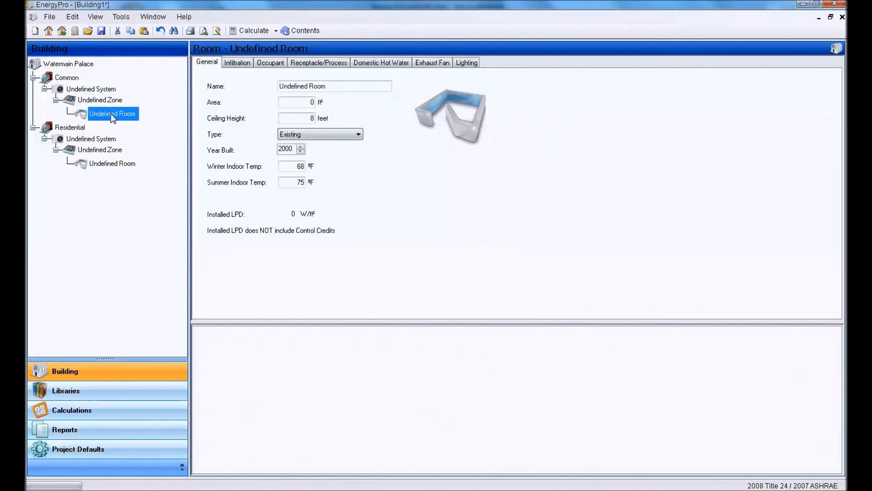
right_click(104, 114)
mouse_move(145, 125)
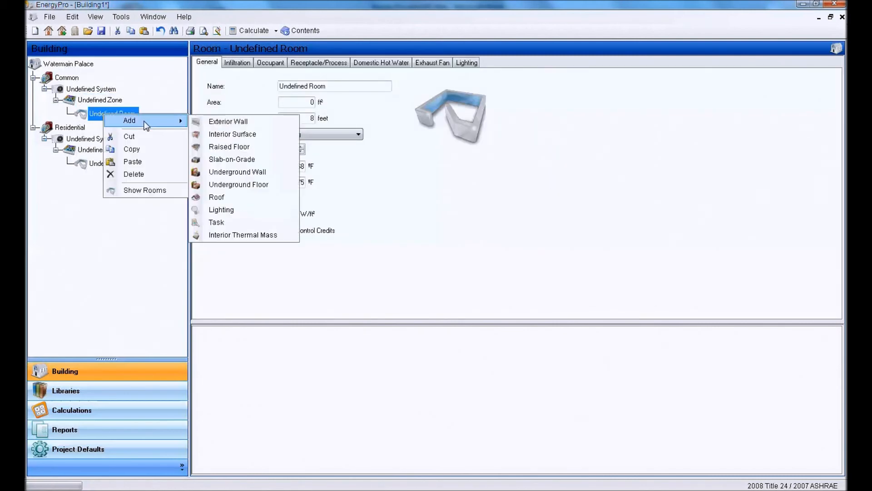
left_click(247, 121)
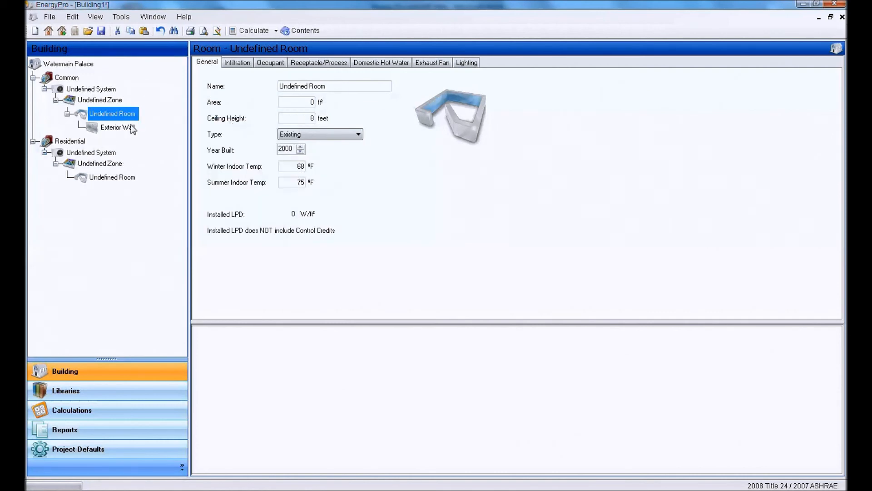
- Examine the Common room's general and occupant settings and the properties of its exterior wall
right_click(114, 127)
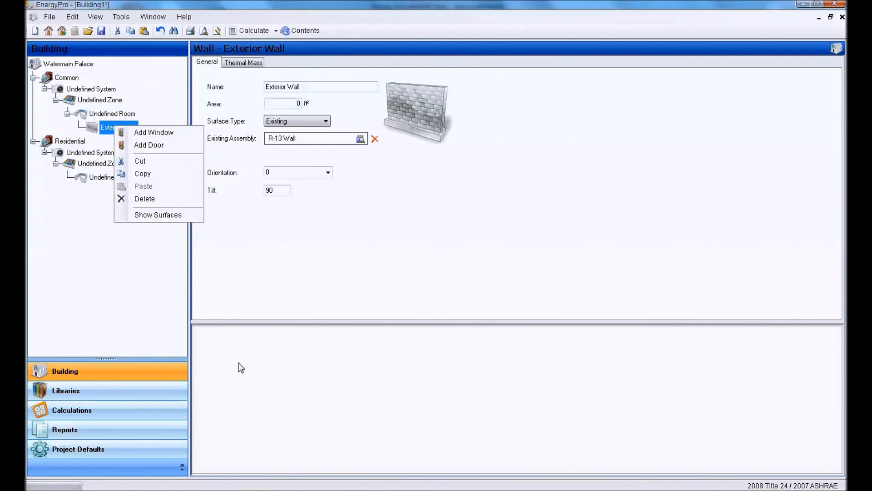
left_click(96, 101)
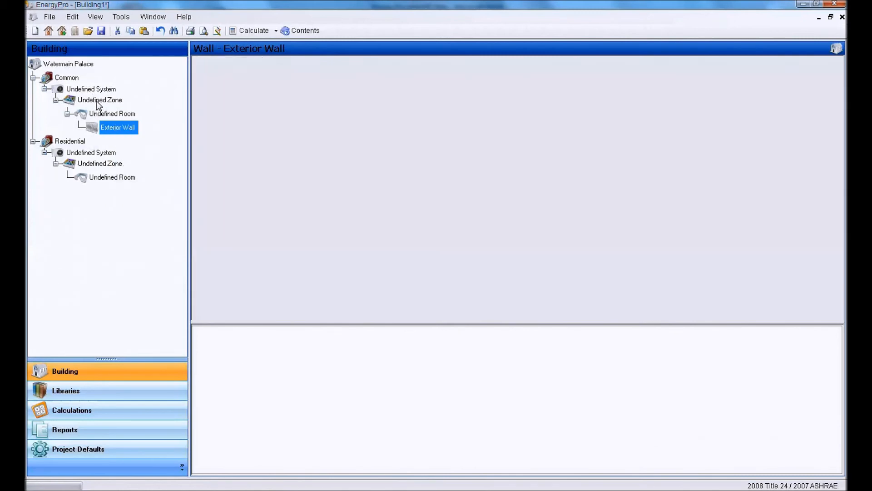
left_click(97, 101)
left_click(117, 117)
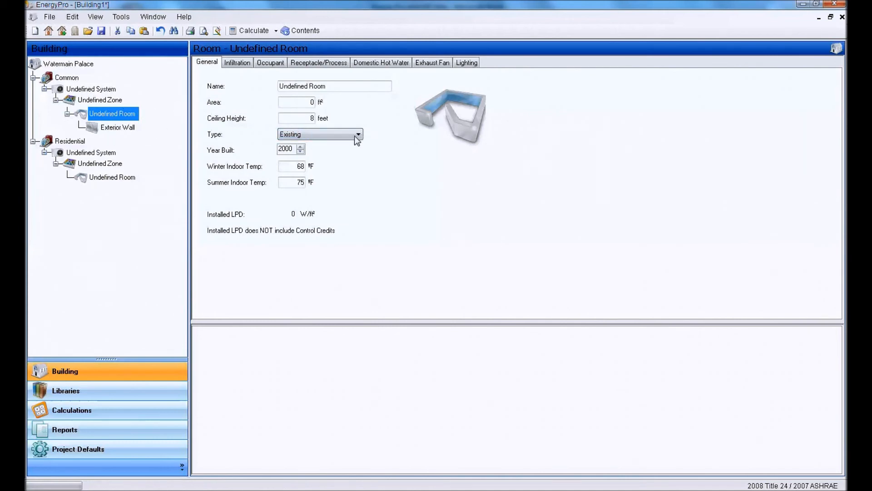
left_click(270, 65)
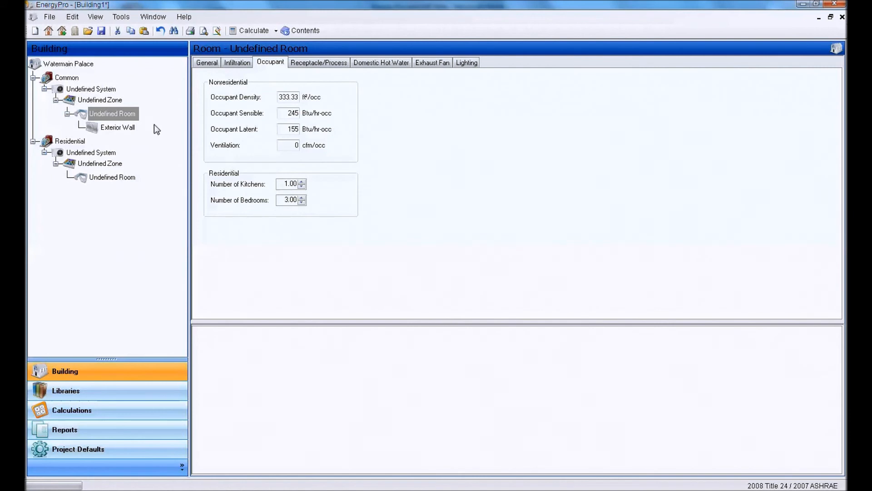
left_click(109, 128)
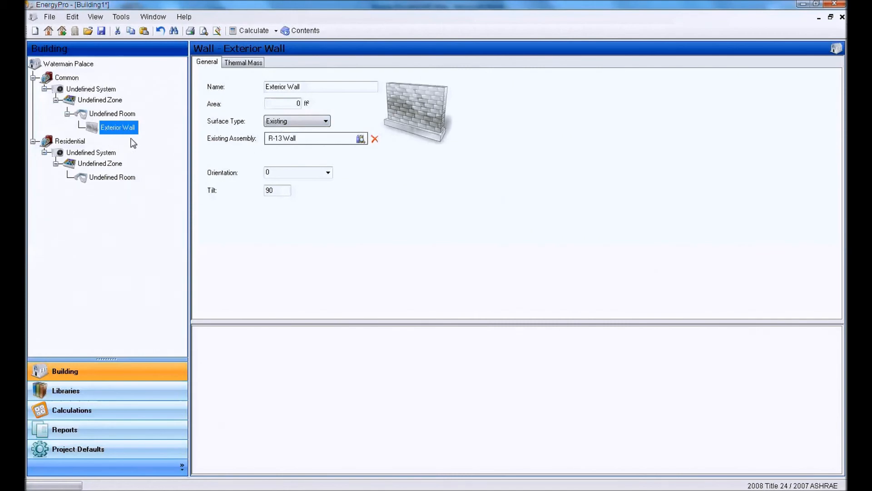
- Add a window to the exterior wall of the Common room
right_click(117, 116)
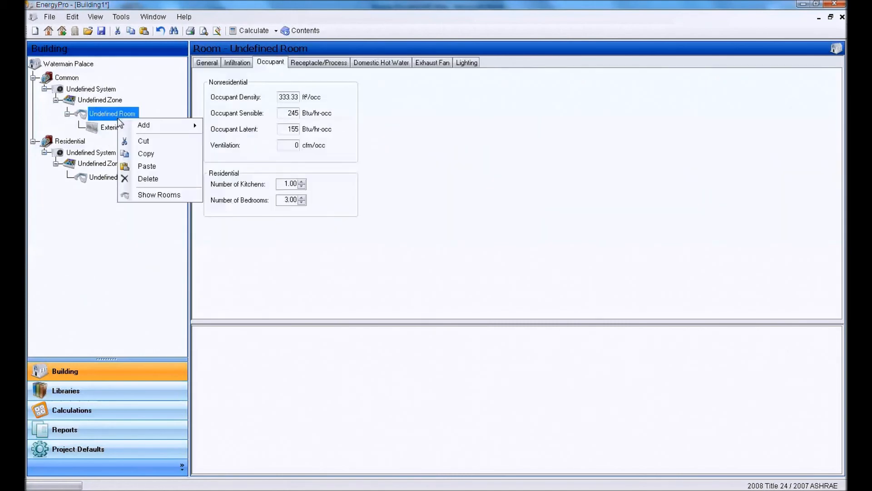
right_click(107, 124)
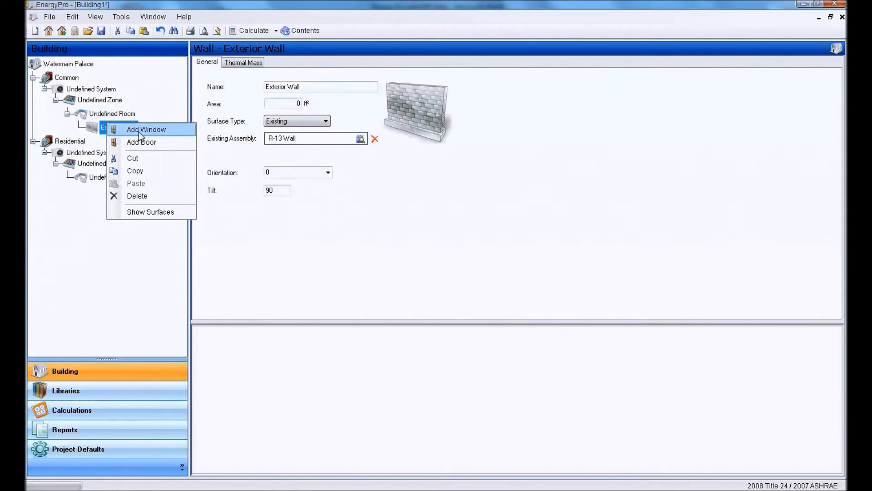
left_click(139, 132)
- Copy the exterior wall with its window and paste it three times into the Common room
right_click(119, 128)
left_click(114, 129)
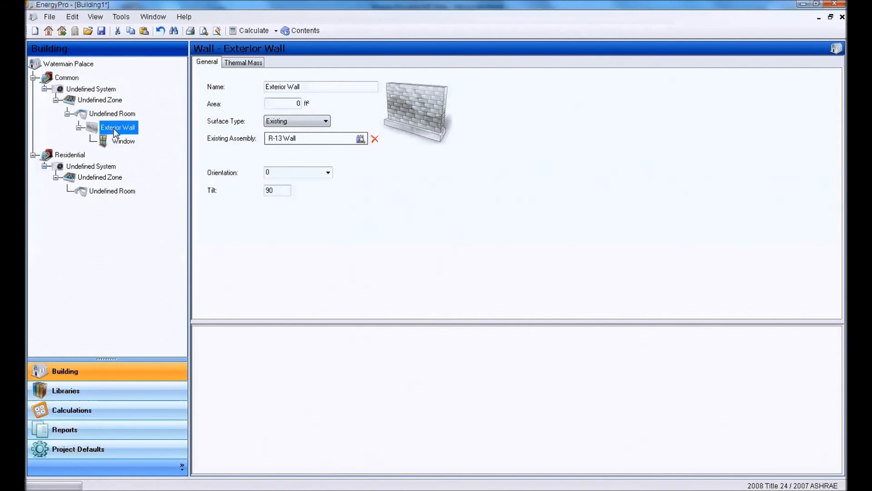
right_click(114, 128)
left_click(104, 129)
left_click(113, 116)
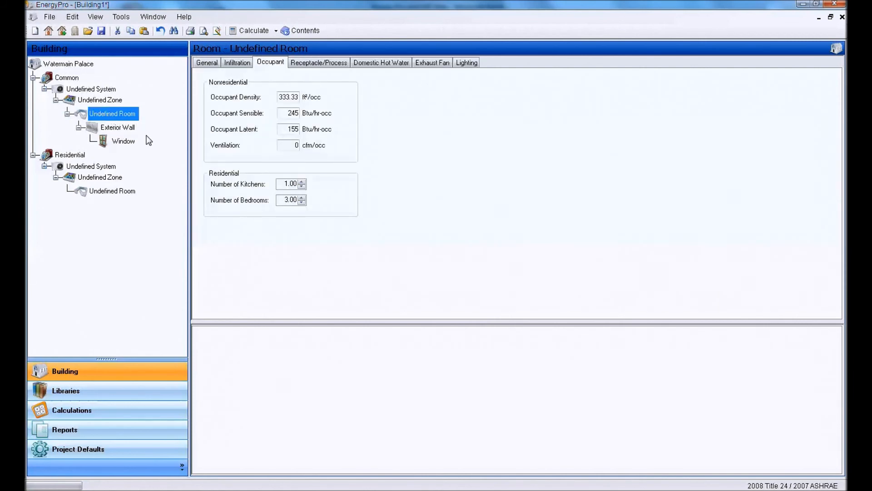
key("ctrl+v")
key("ctrl+v")
key("ctrl+v")
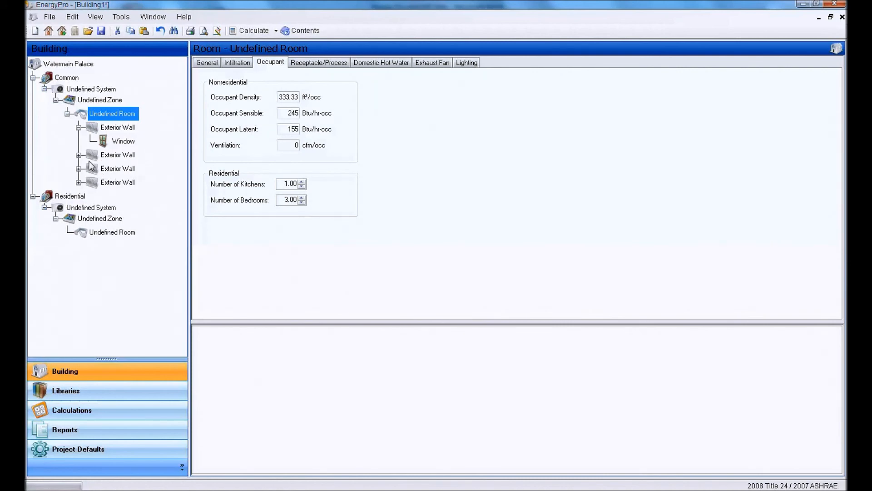
- Check the contents of the pasted exterior walls for their windows, leaving their branches collapsed
left_click(78, 155)
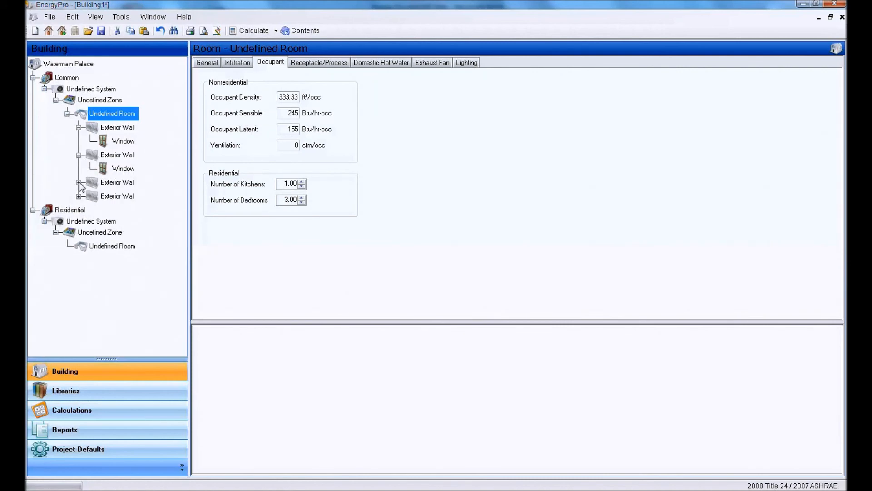
left_click(78, 182)
left_click(79, 210)
left_click(78, 210)
left_click(79, 182)
left_click(76, 156)
left_click(79, 155)
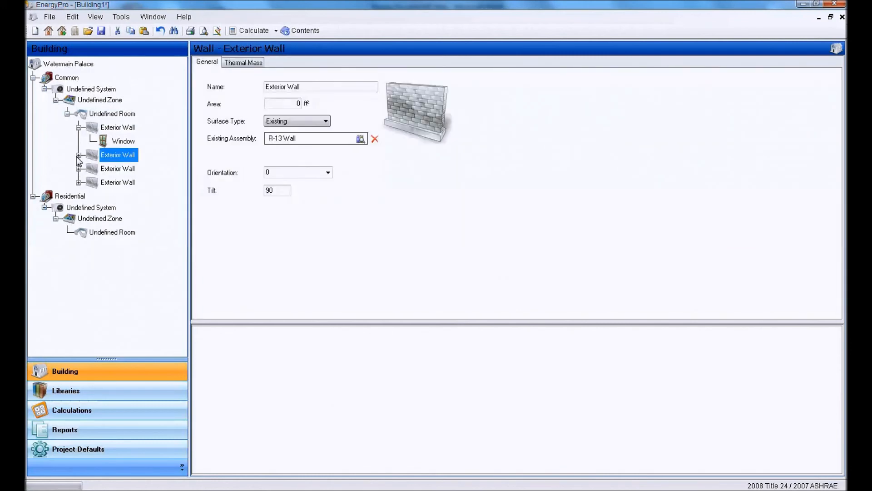
- Add a door to the Common room's first exterior wall and rename it F Door
left_click(114, 131)
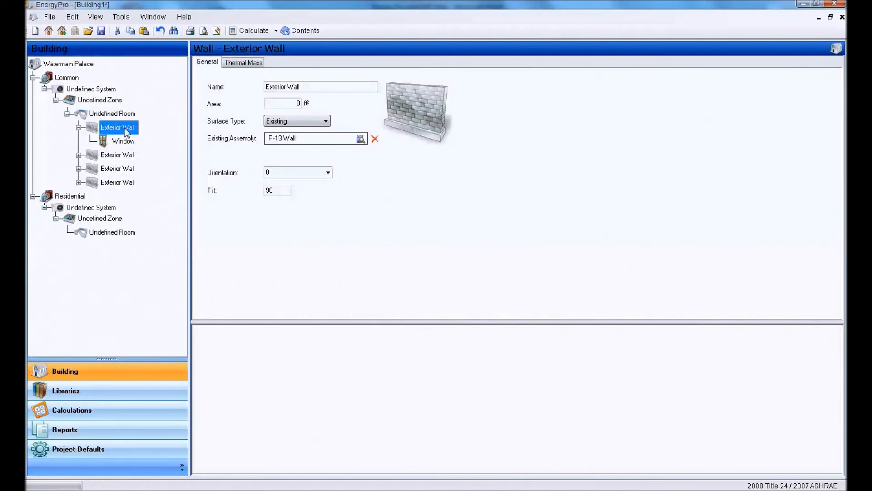
right_click(125, 127)
left_click(162, 144)
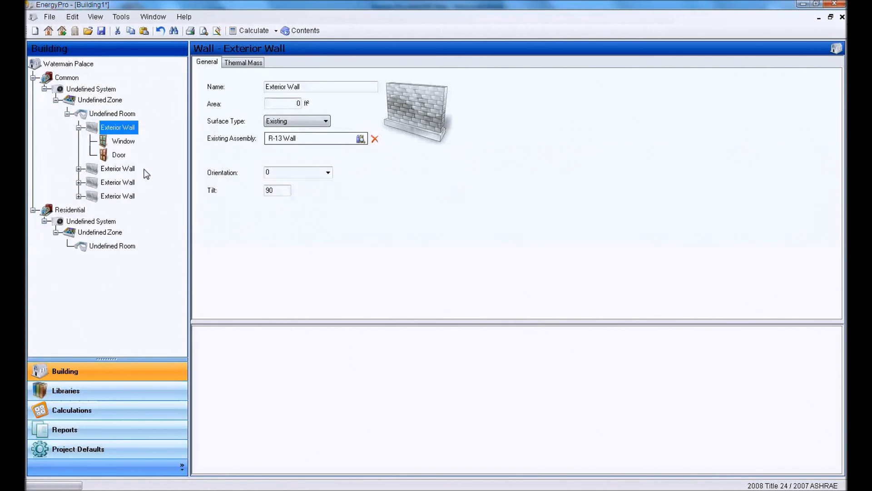
left_click(119, 154)
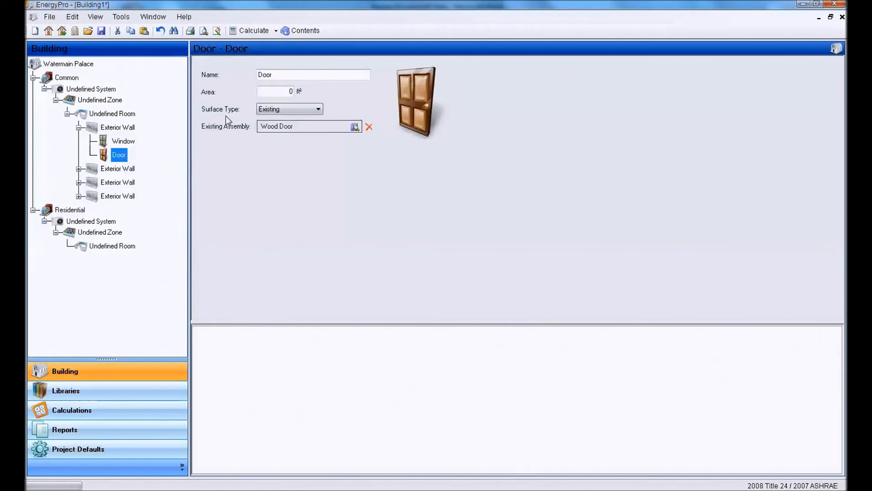
left_click(260, 74)
type("F")
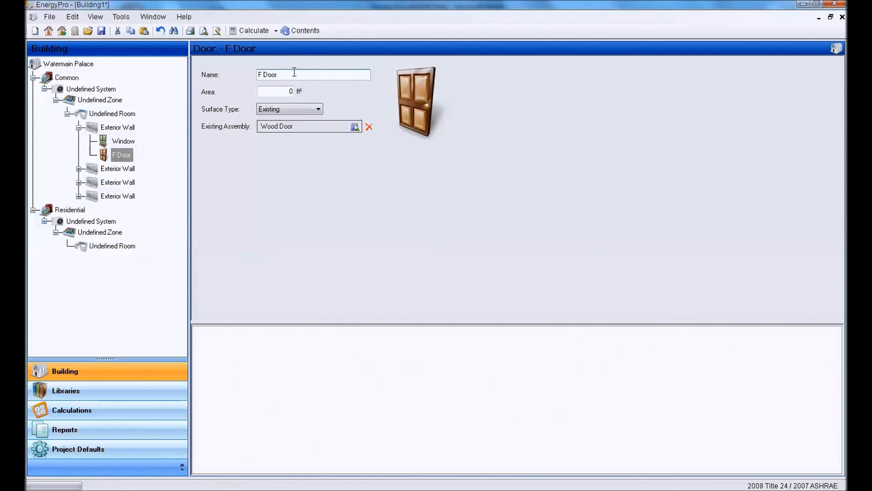
- Collapse the first exterior wall's branch and look through the properties of the Common room's four walls
left_click(122, 128)
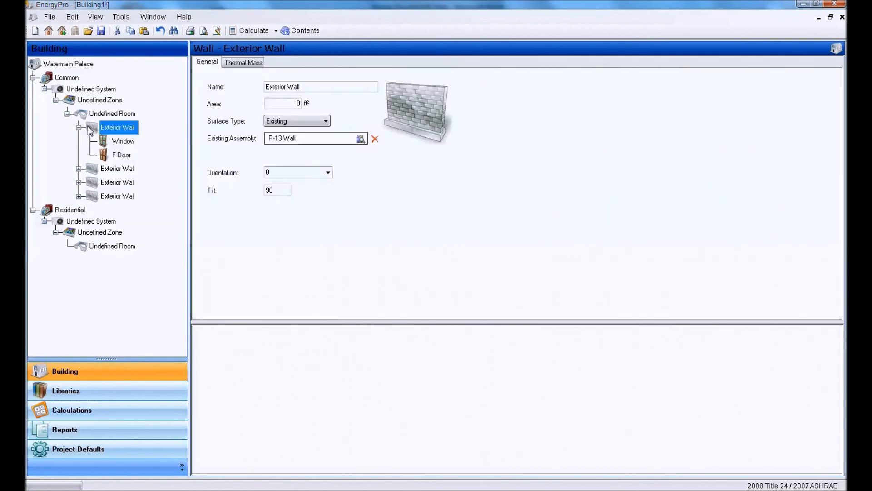
left_click(80, 127)
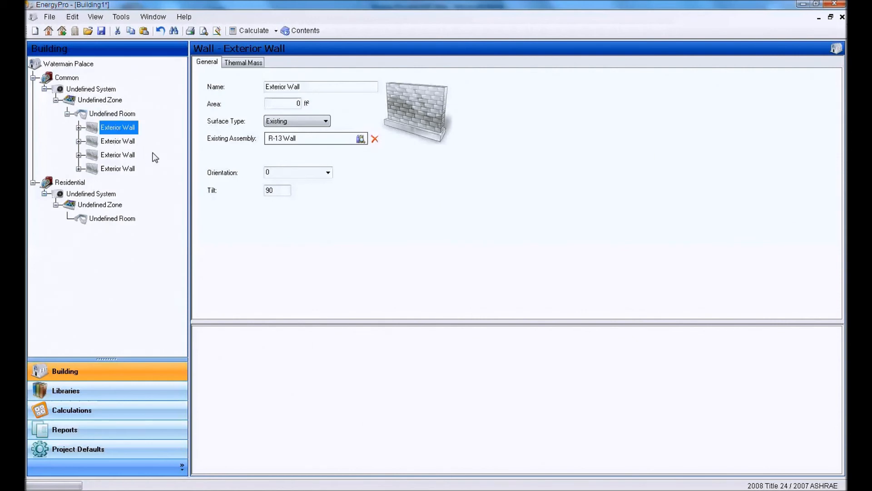
left_click(122, 142)
left_click(120, 156)
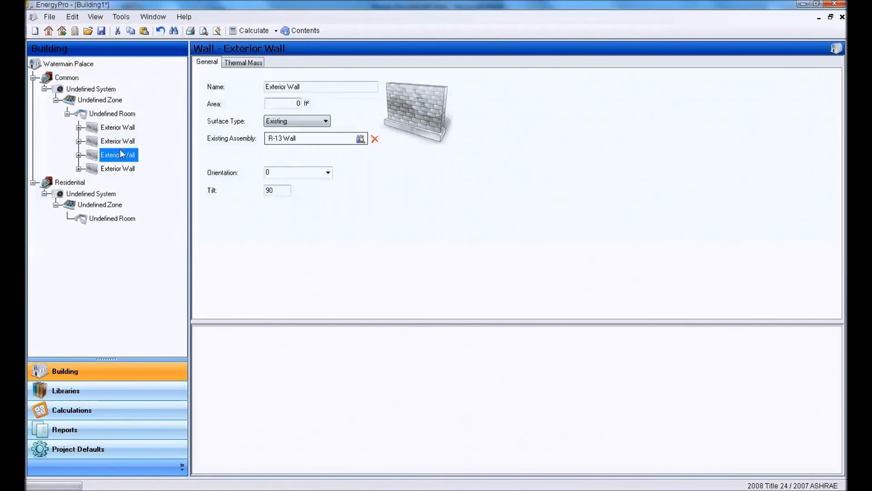
left_click(122, 172)
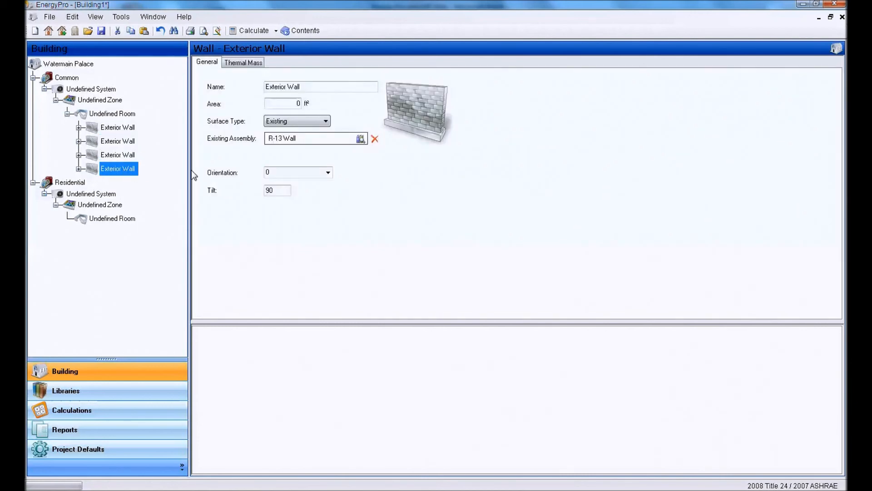
- Collapse the Common room's branch and add a second system to the Residential plant
left_click(108, 129)
left_click(67, 114)
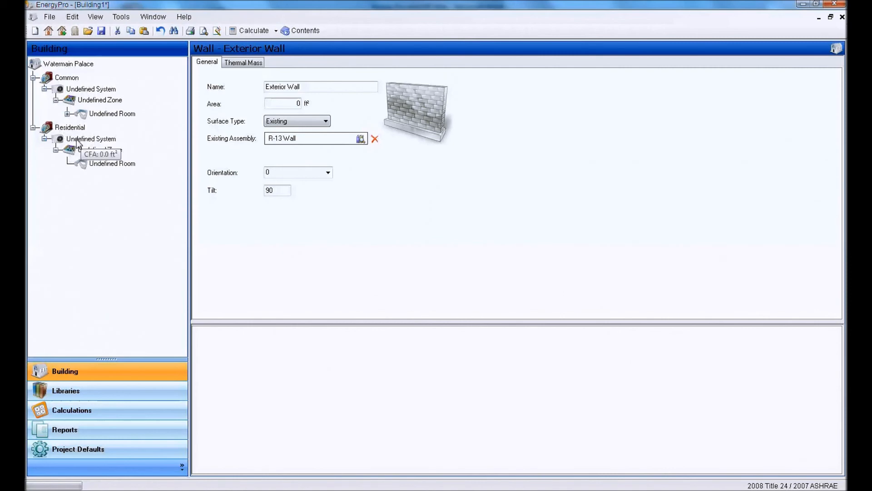
right_click(77, 140)
right_click(63, 126)
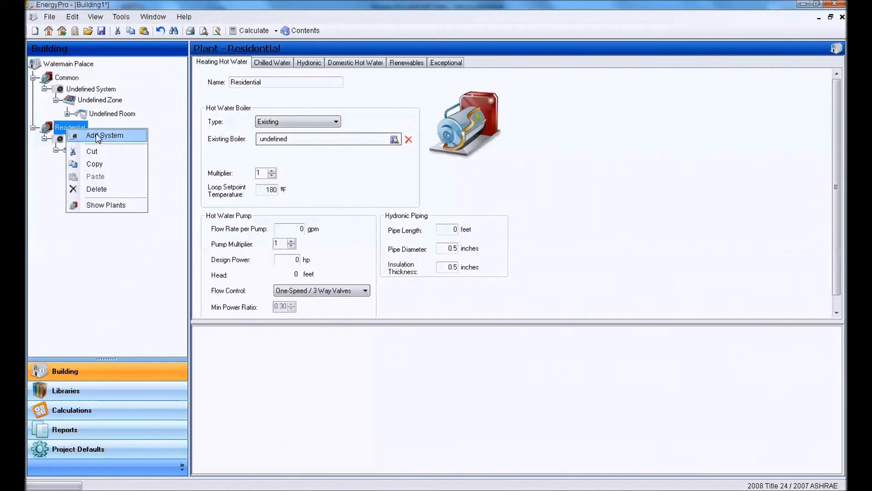
left_click(94, 135)
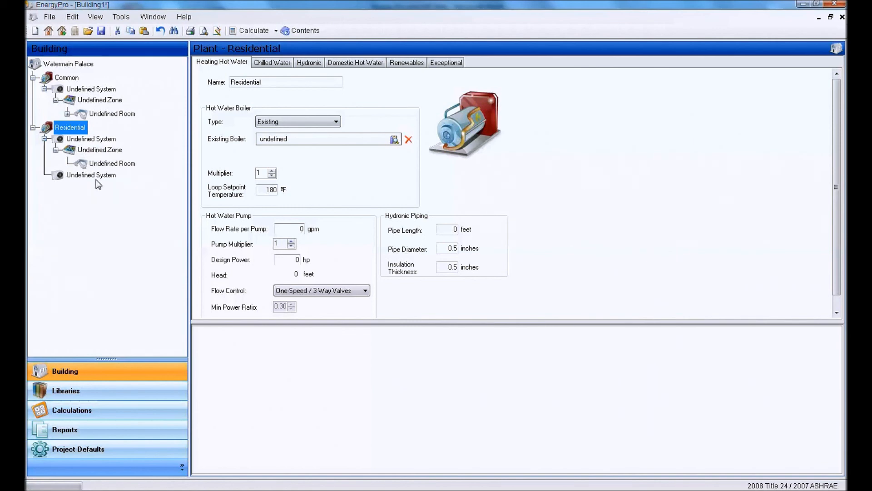
- Copy the zone of the first Residential system and paste it three times into the second Residential system
left_click(75, 176)
left_click(67, 152)
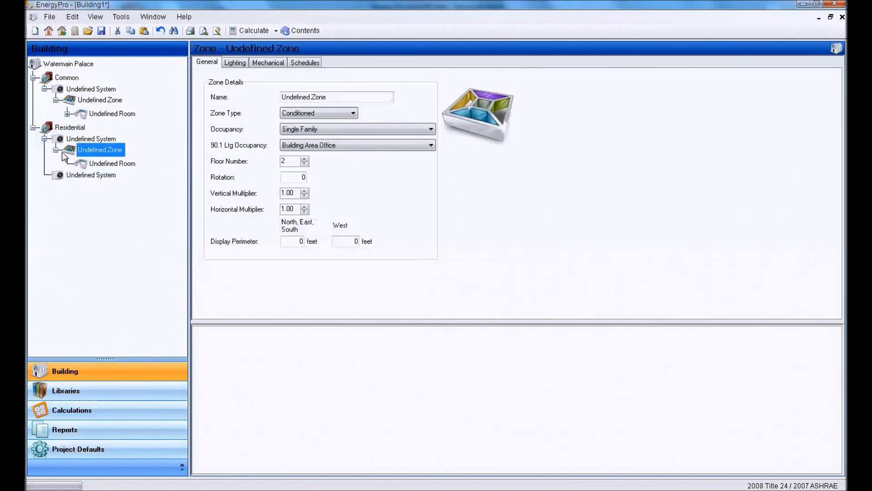
left_click(56, 150)
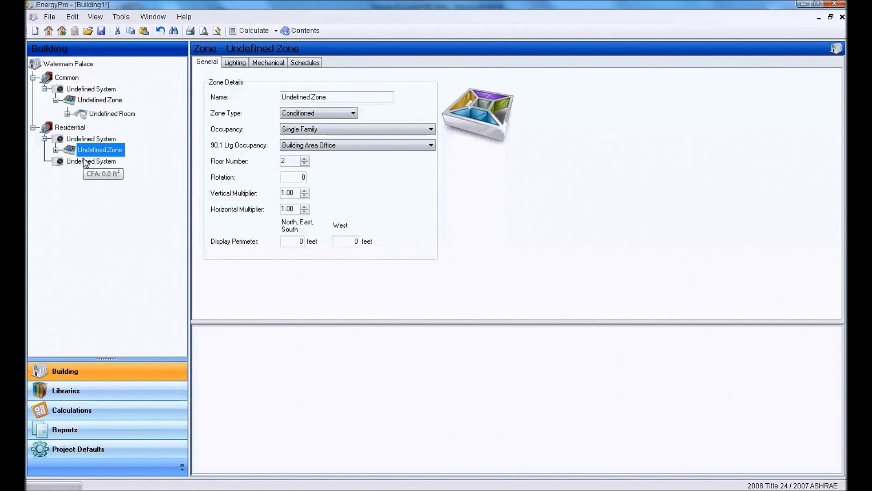
left_click(94, 164)
key("ctrl+v")
key("ctrl+v")
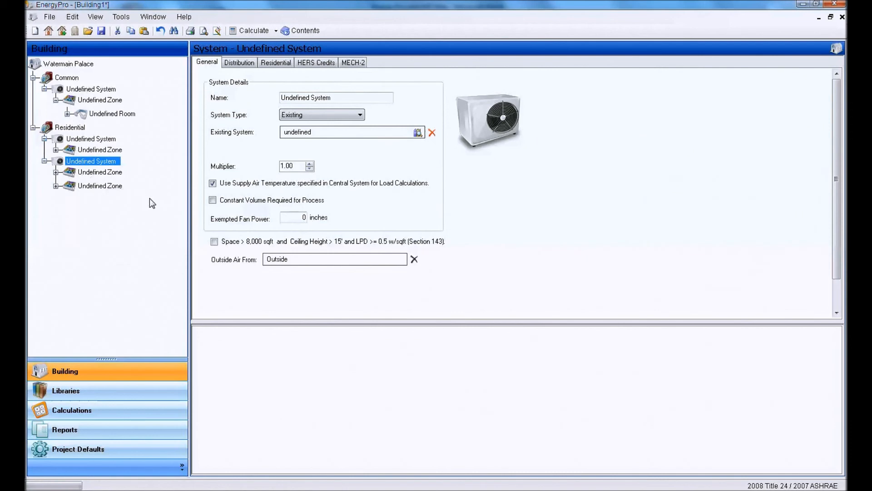
key("ctrl+v")
- Review the second Residential system's three zones and set the first one's floor number to 4
left_click(96, 173)
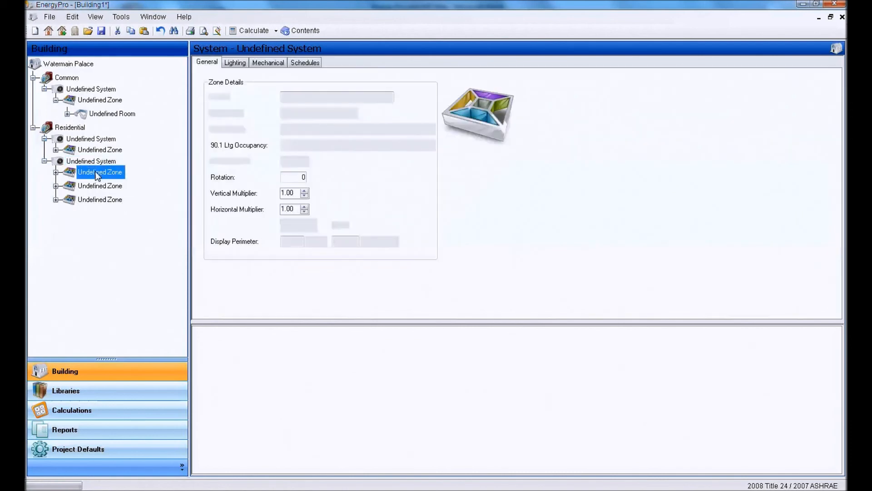
left_click(84, 184)
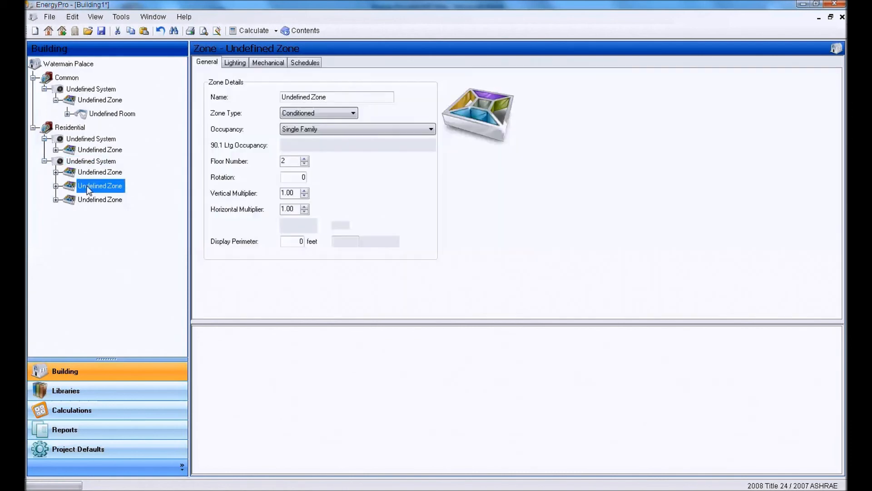
left_click(99, 200)
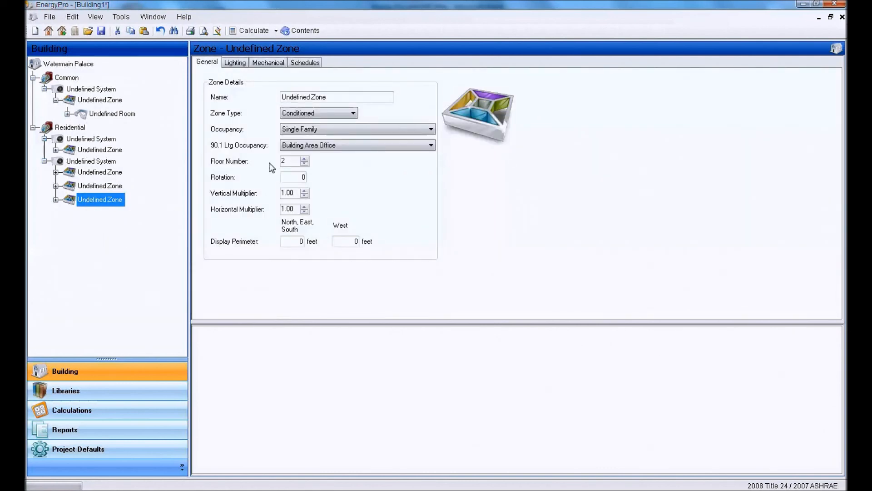
left_click(98, 191)
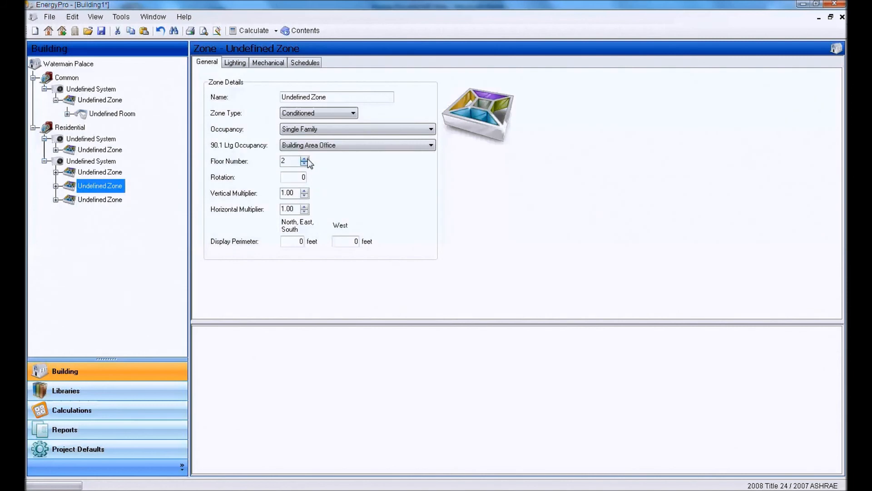
left_click(102, 186)
left_click(112, 173)
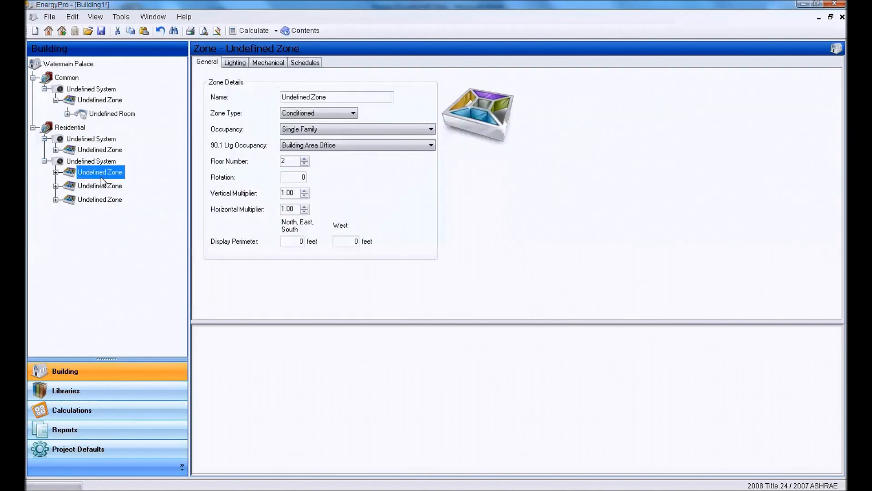
double_click(304, 158)
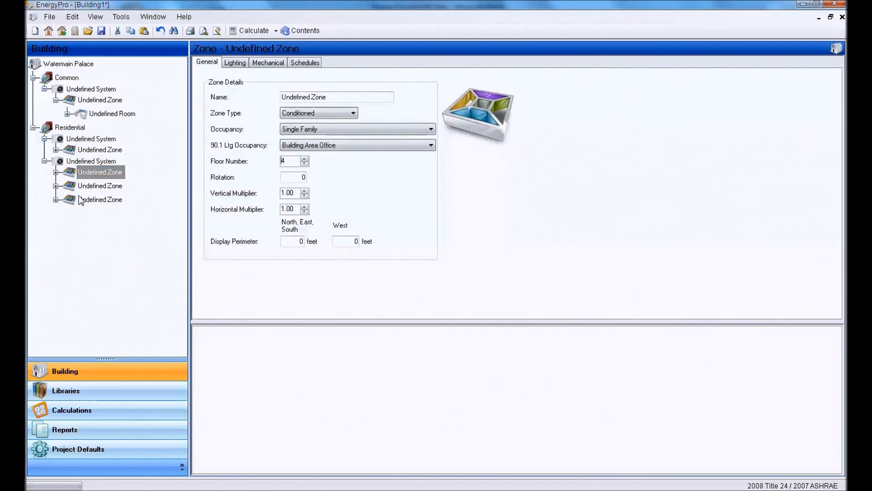
- Raise the floor number of the zone in the first Residential system
left_click(83, 151)
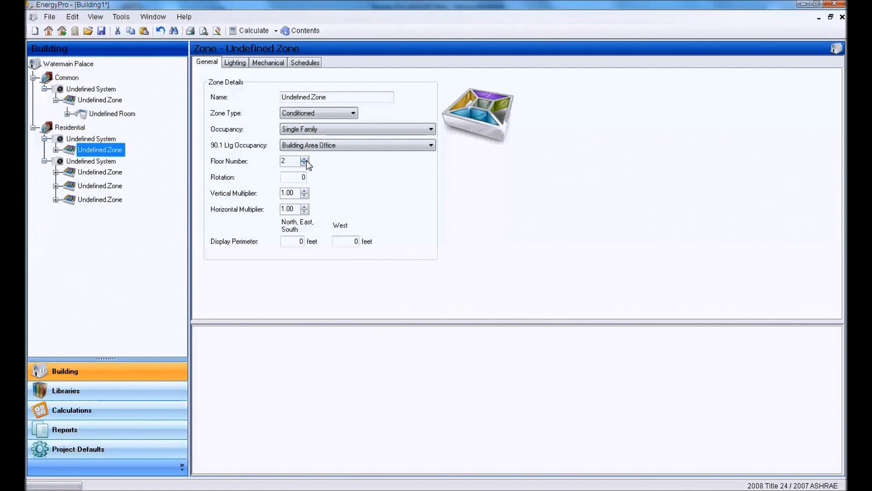
double_click(305, 159)
left_click(305, 159)
- Replace the empty room in the second Residential system's first zone with a copy of the Common room and its walls
left_click(55, 172)
left_click(107, 188)
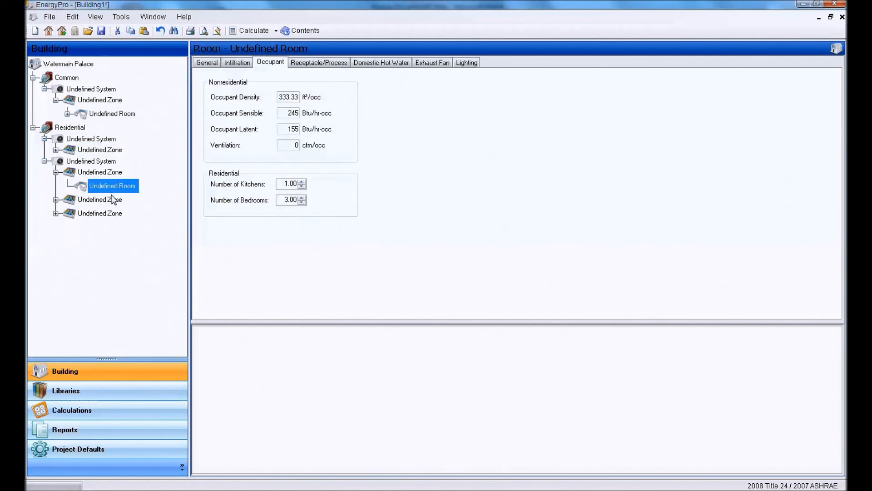
left_click(68, 114)
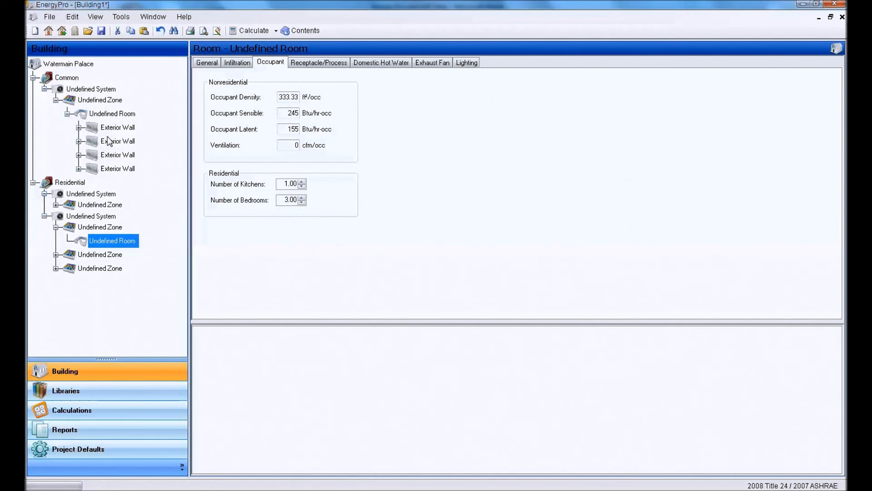
left_click(67, 114)
left_click(100, 116)
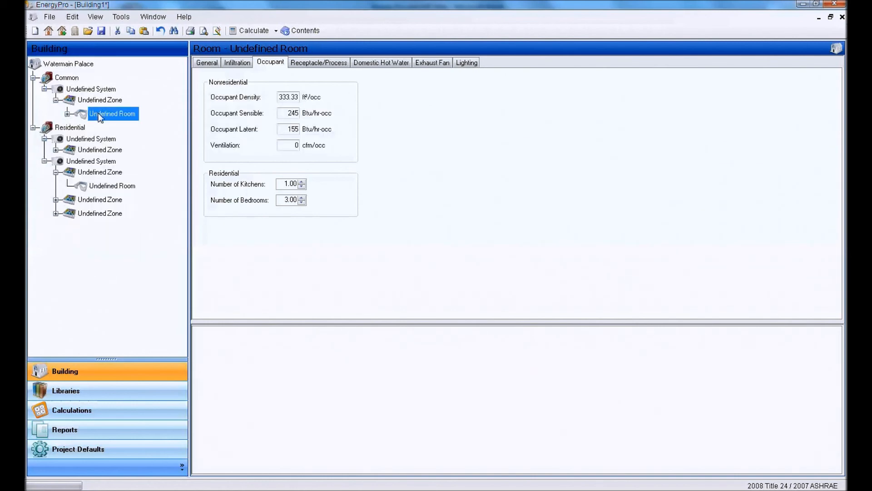
left_click(55, 171)
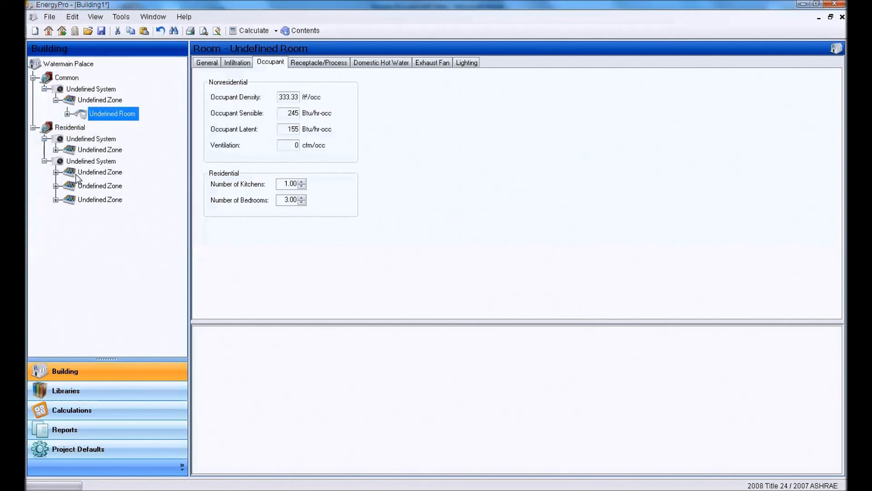
left_click(84, 173)
left_click(56, 172)
left_click(97, 186)
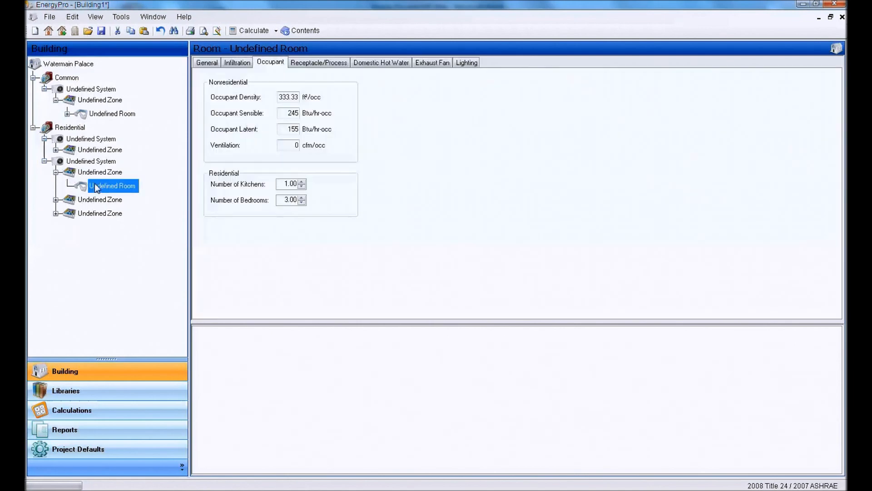
left_click(97, 172)
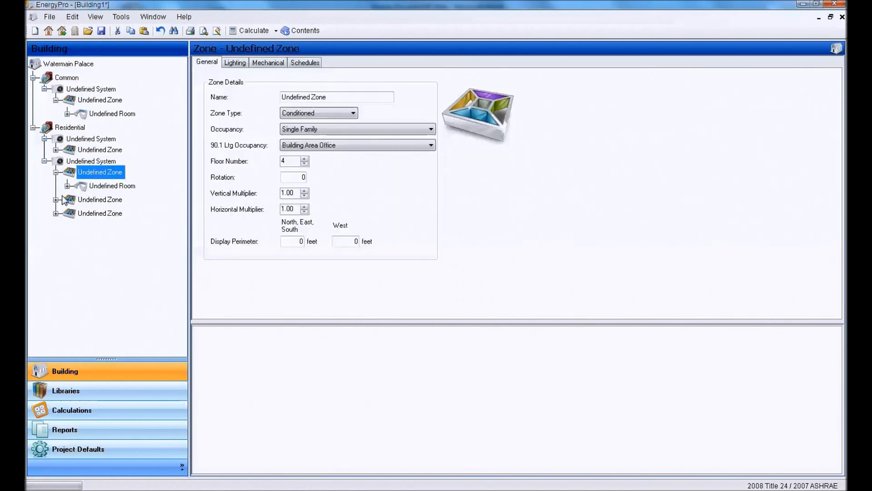
- Delete F Door from the first exterior wall of the copied Residential room and collapse the zone's branch
left_click(67, 187)
left_click(67, 186)
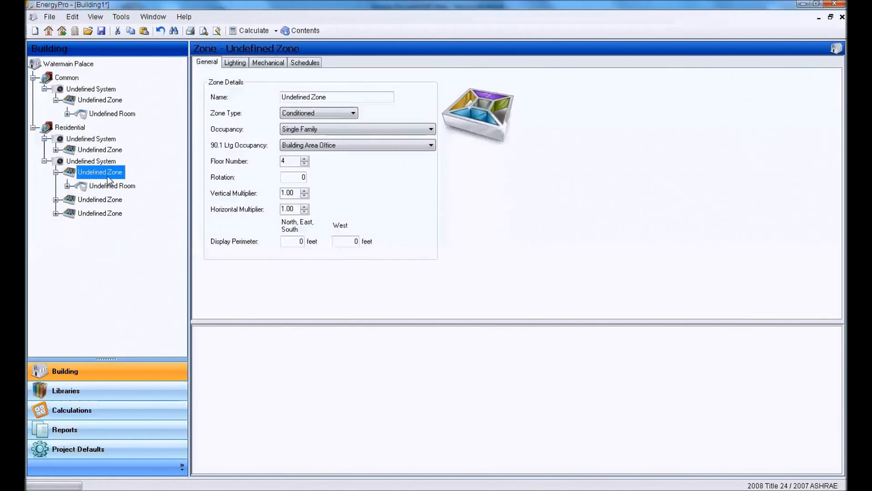
left_click(88, 189)
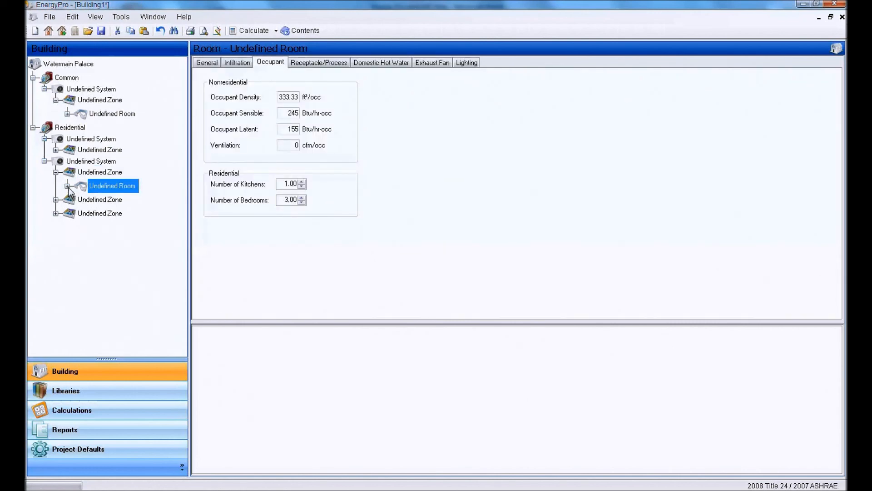
left_click(67, 187)
left_click(79, 200)
left_click(123, 227)
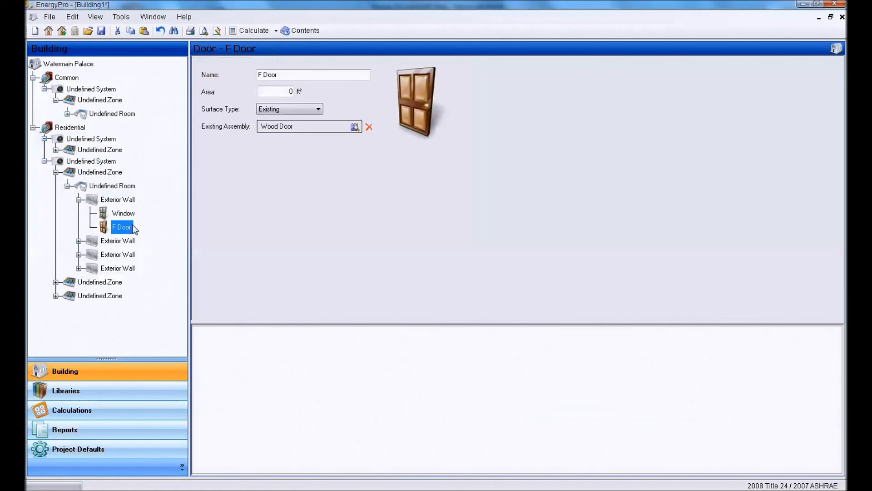
key("Delete")
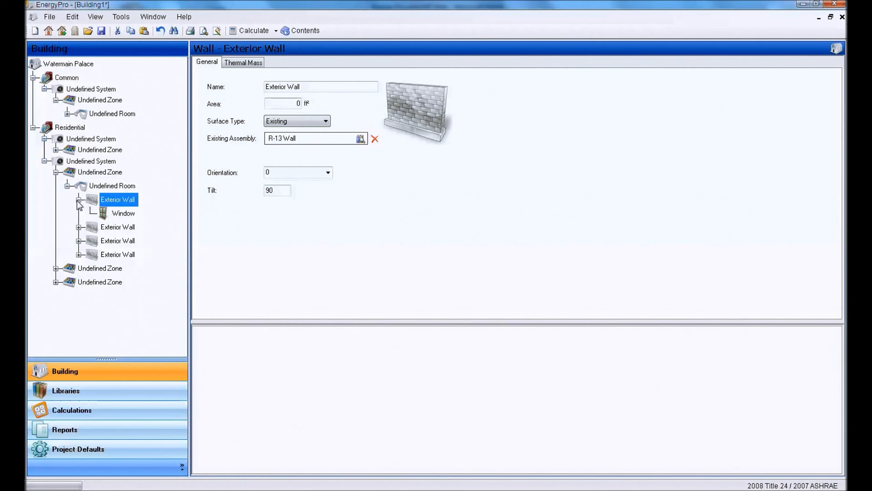
left_click(78, 200)
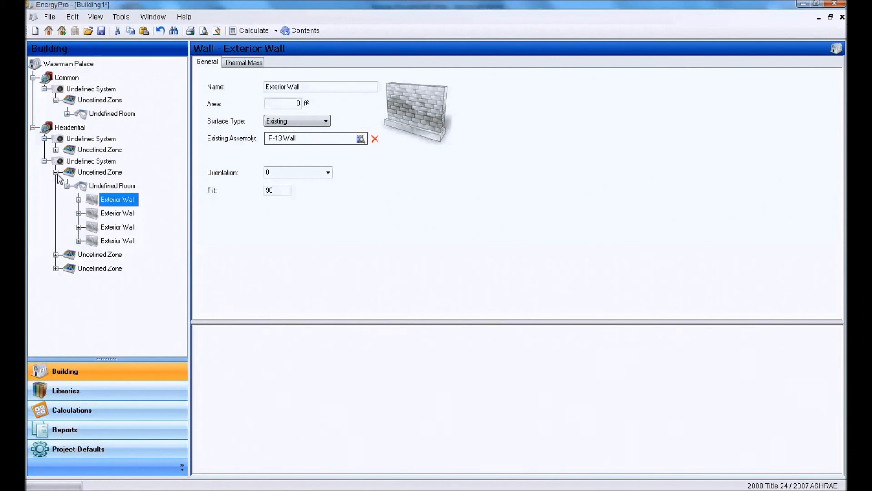
left_click(55, 172)
- Check the second Residential system's last zone for walls and add a roof to the room in the first Residential system
left_click(55, 200)
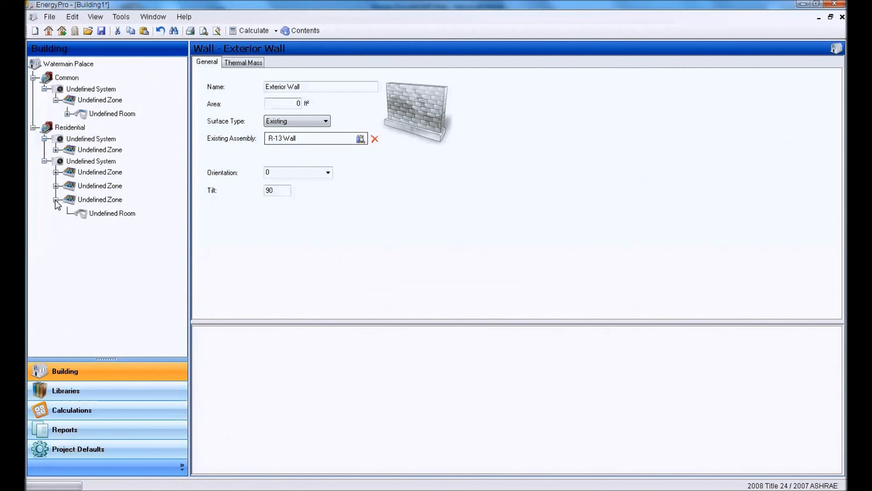
left_click(56, 200)
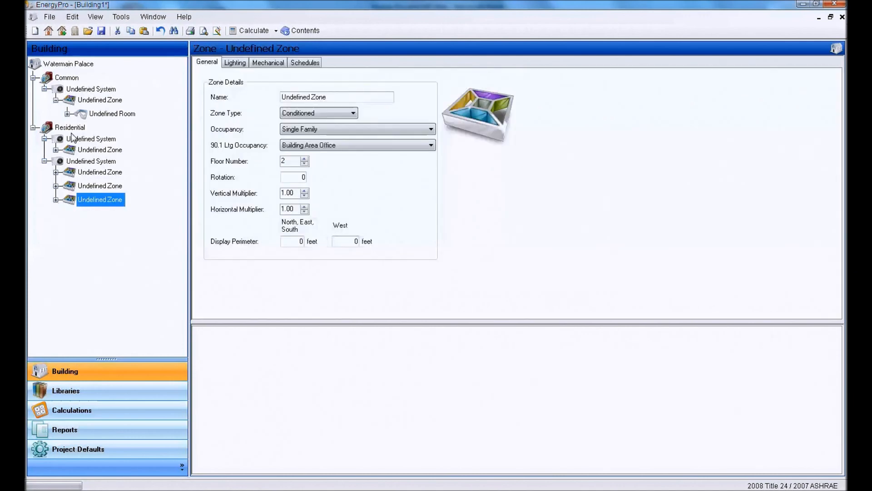
left_click(56, 150)
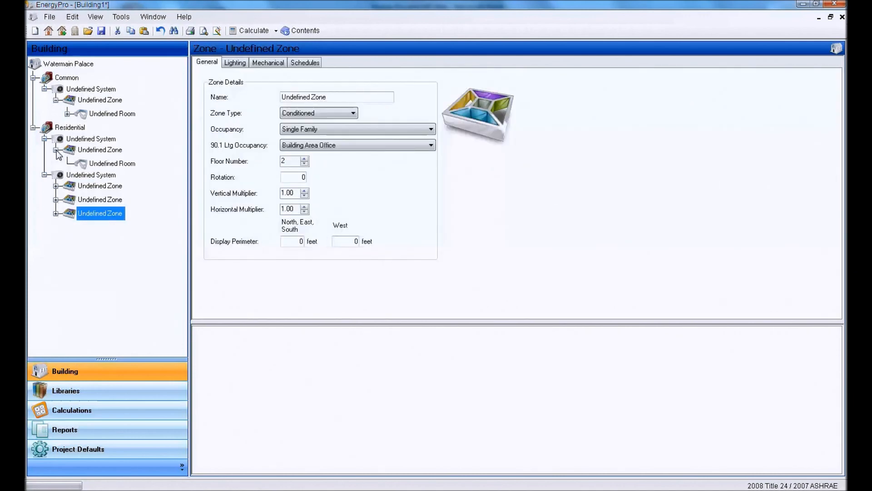
left_click(99, 166)
right_click(99, 166)
mouse_move(124, 171)
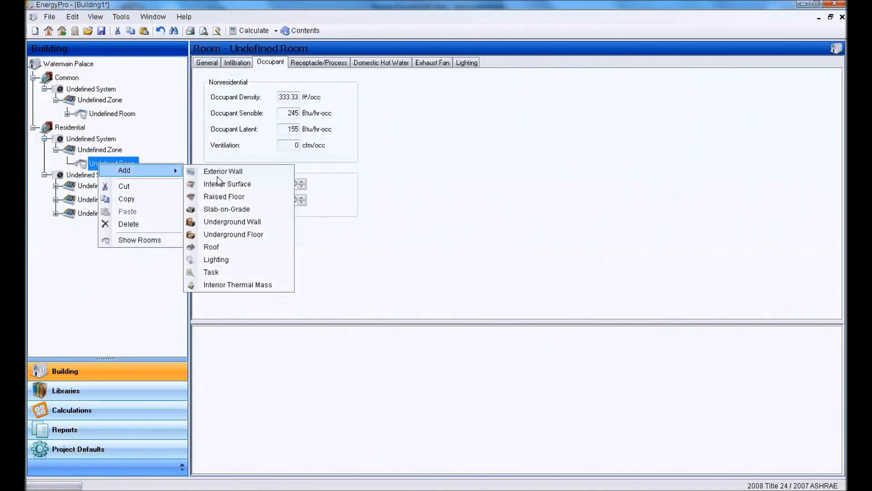
left_click(226, 246)
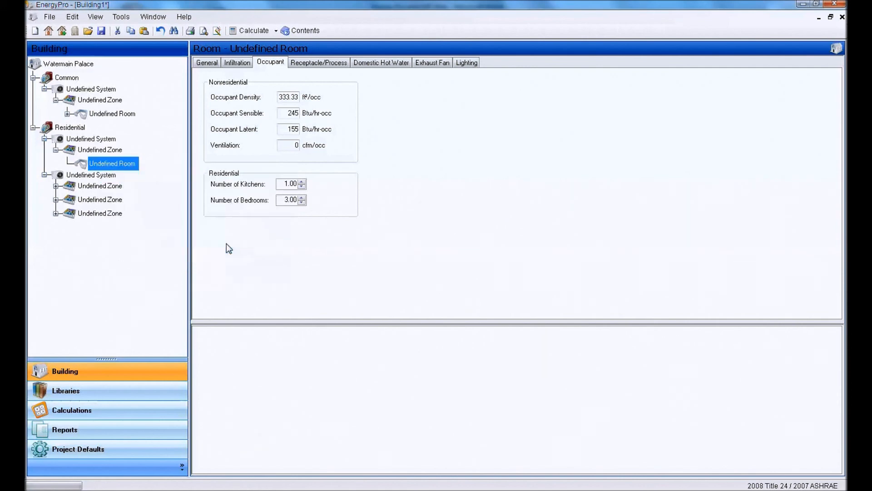
- Add an exterior wall to the first Residential system's room and put a window in that wall
right_click(110, 167)
mouse_move(132, 172)
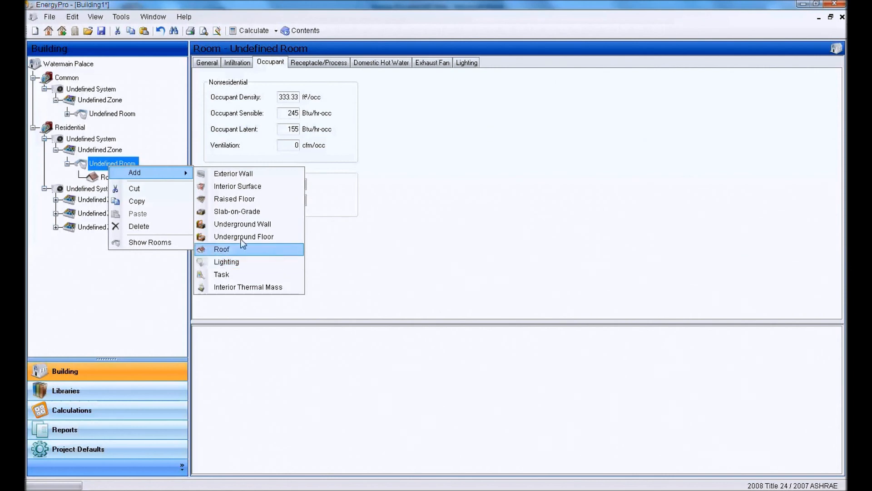
left_click(101, 166)
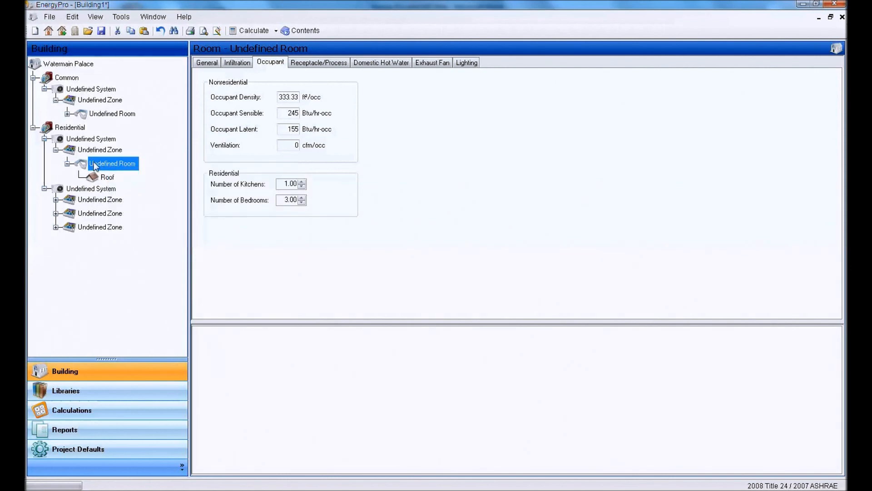
right_click(95, 164)
left_click(213, 169)
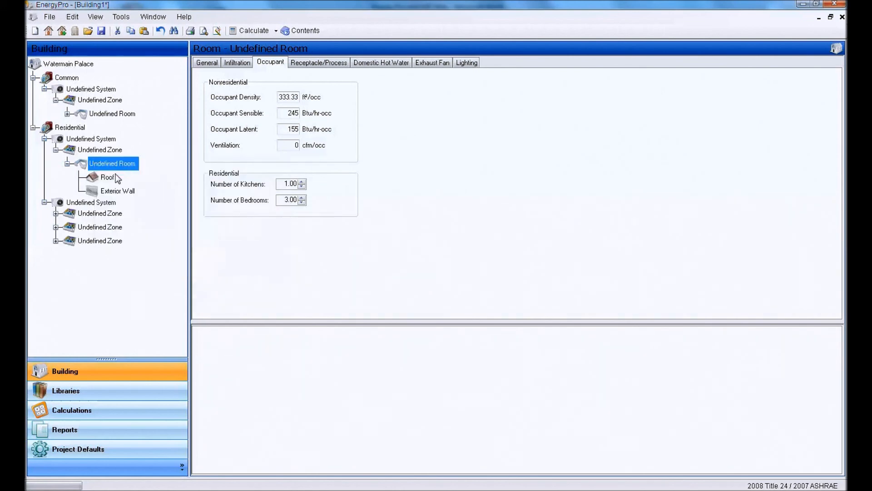
left_click(116, 192)
right_click(115, 194)
left_click(151, 201)
- Paste three copies of the exterior wall with its window into the same room and collapse the original wall's branch
left_click(94, 165)
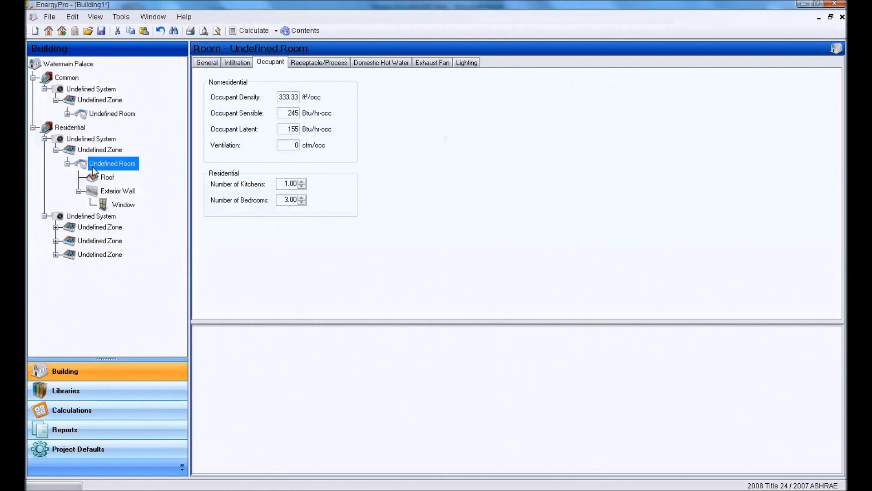
key("ctrl+v")
key("ctrl+v")
key("ctrl+v")
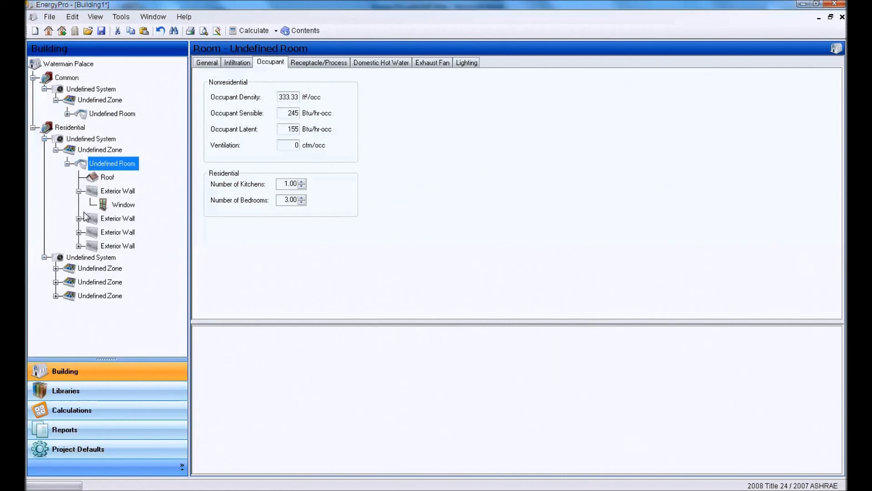
left_click(79, 191)
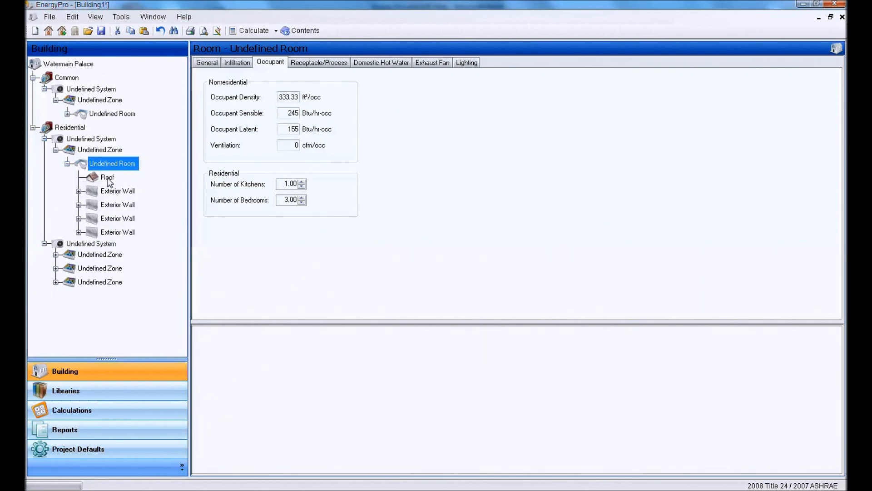
- Add a raised floor to the room in the Common system
left_click(67, 113)
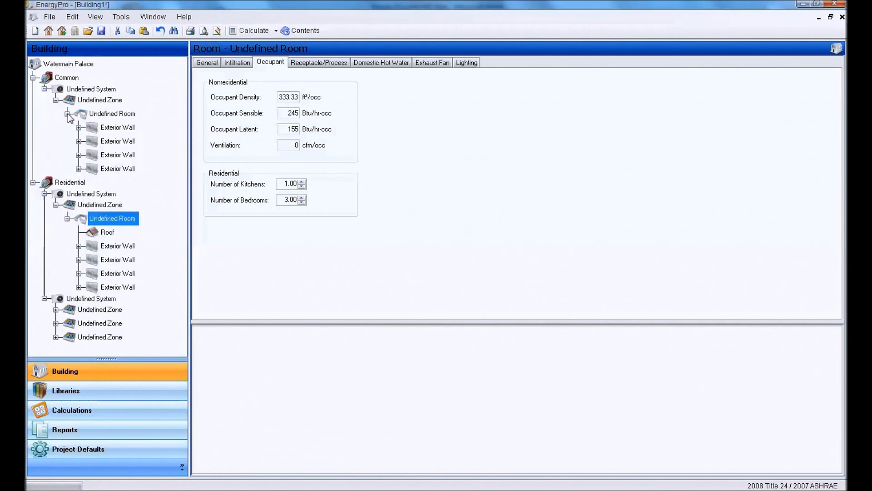
right_click(112, 168)
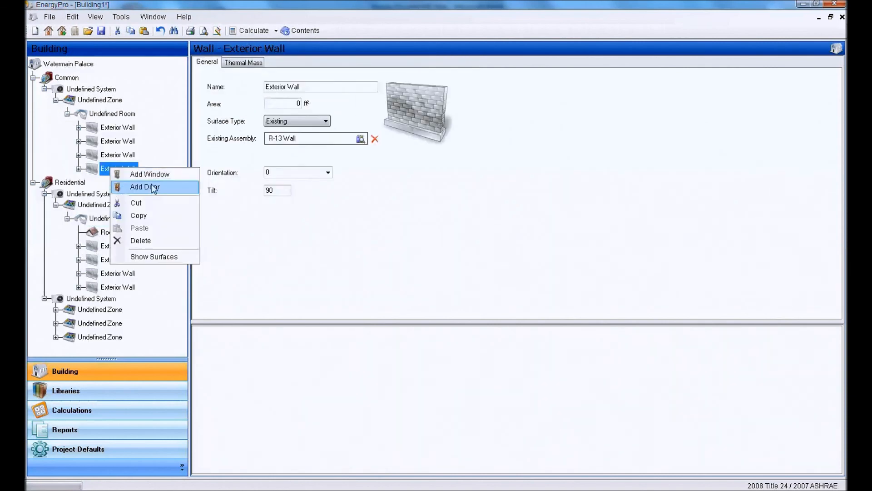
right_click(110, 114)
mouse_move(146, 125)
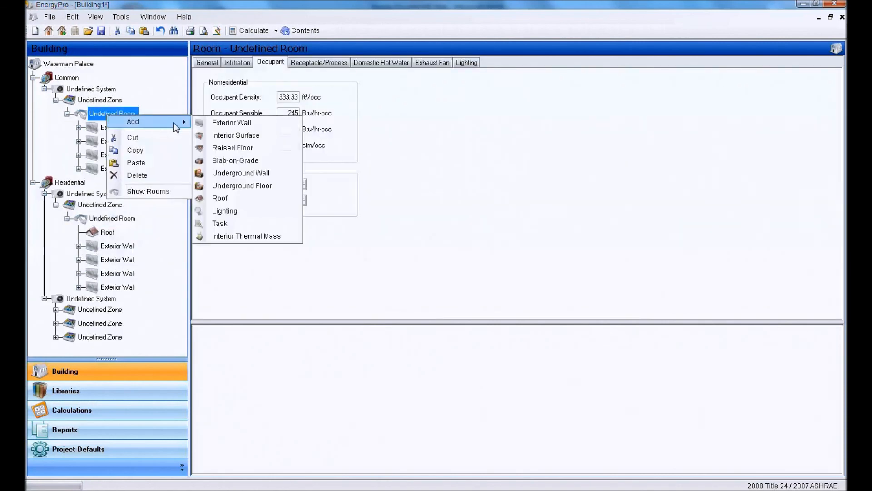
left_click(249, 148)
- Open the Common room's raised floor and check its existing assembly
left_click(115, 183)
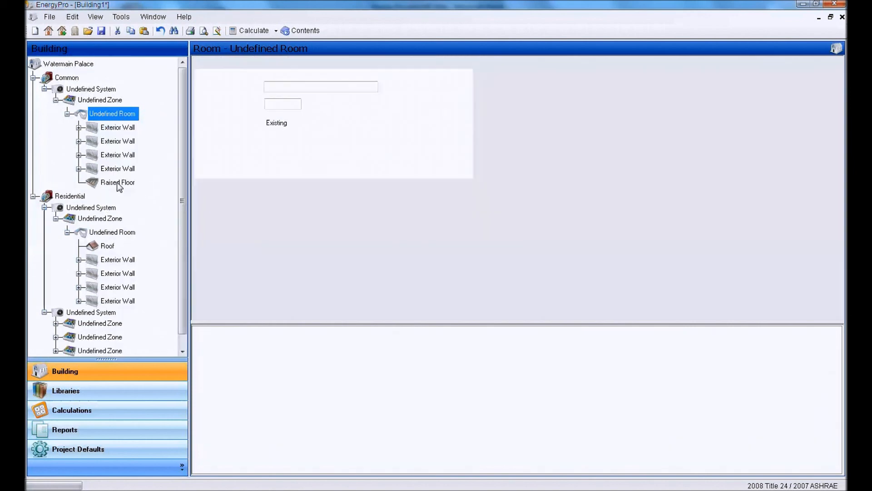
left_click(317, 144)
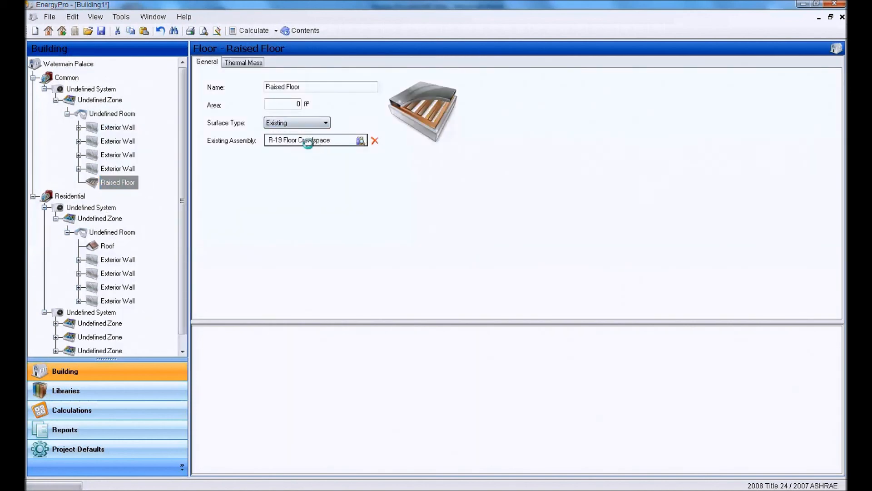
double_click(306, 143)
left_click(704, 111)
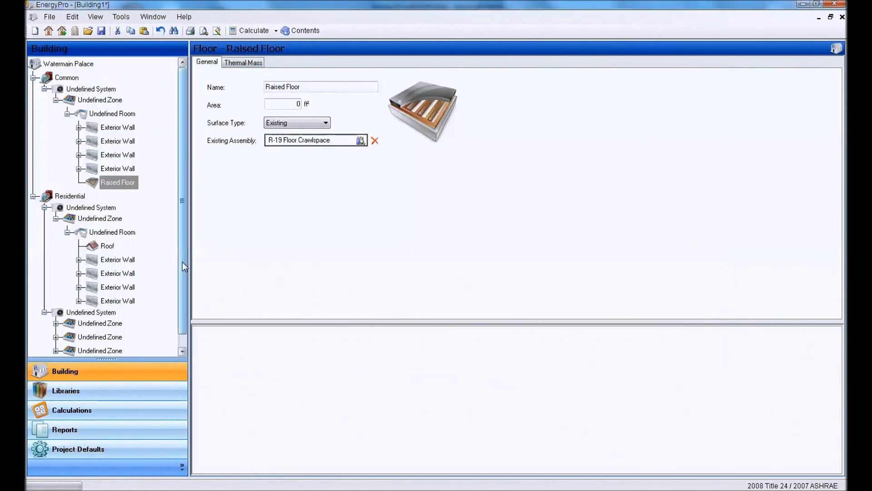
- Collapse both Residential systems and the Common room's branch in the building tree
left_click_drag(184, 263, 182, 291)
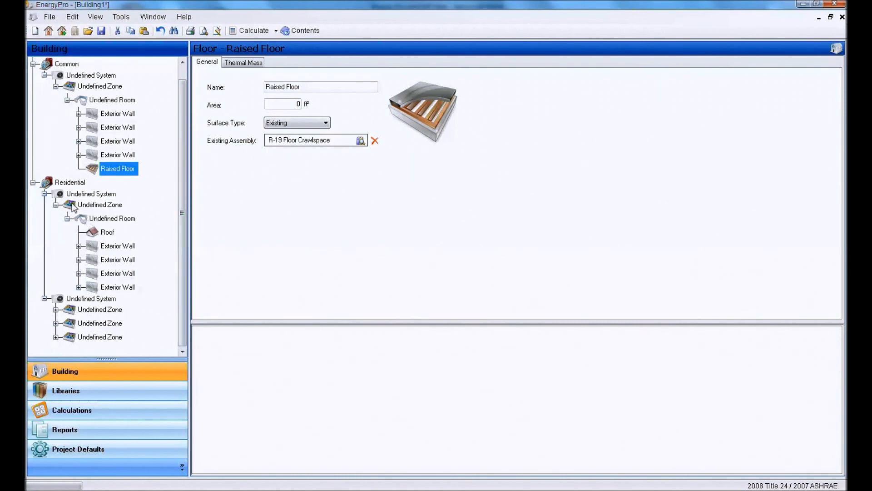
left_click(44, 193)
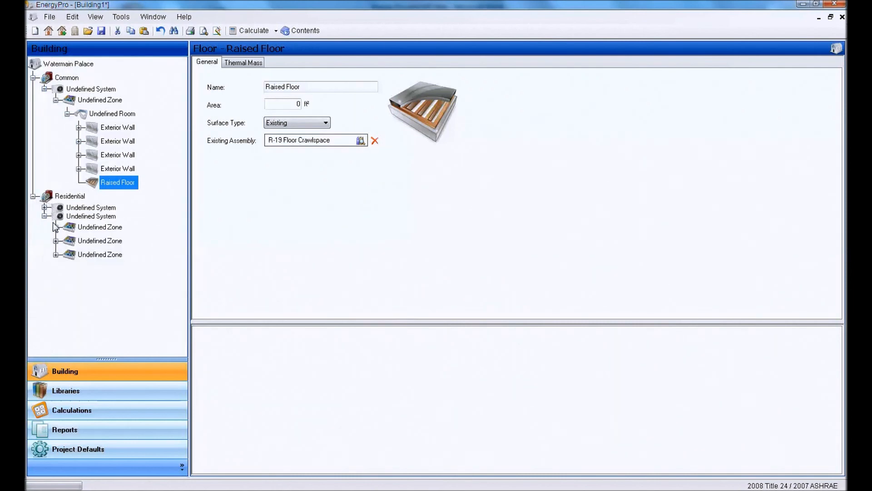
left_click(45, 217)
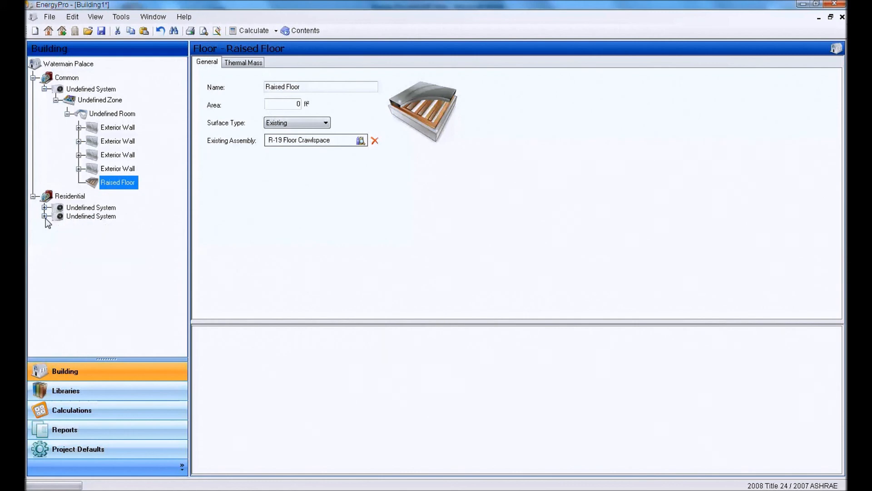
left_click(44, 89)
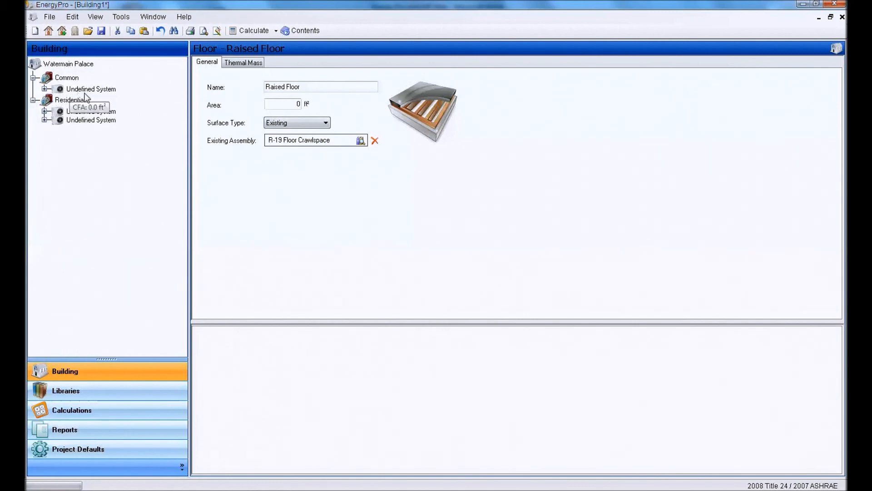
left_click(44, 89)
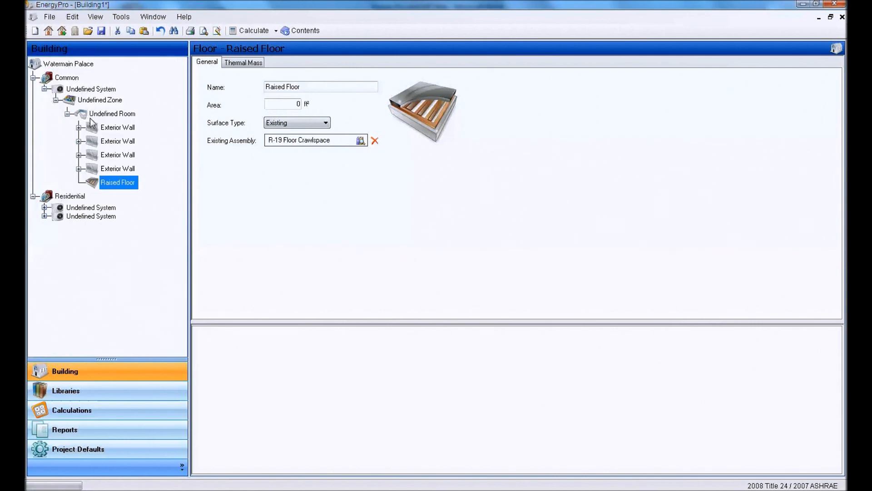
left_click(67, 113)
- Review the first Residential system's zone and room settings and the building's project design data, collapsing the zone branches
left_click(45, 139)
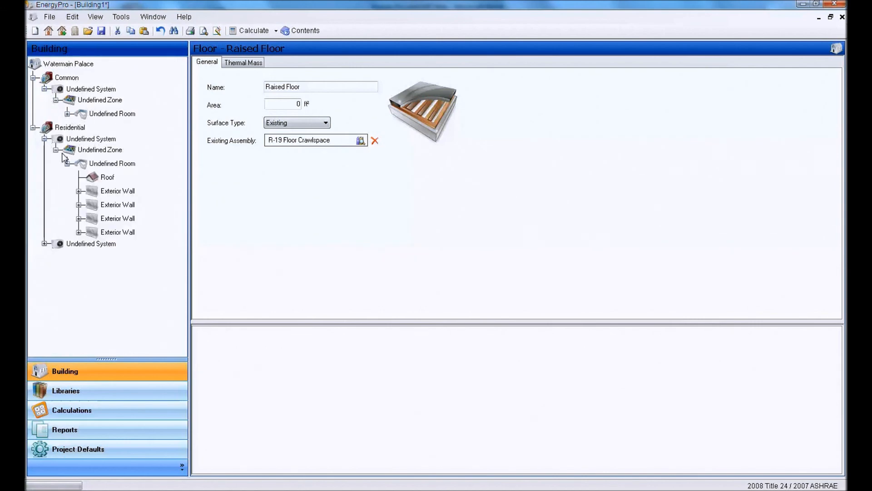
left_click(64, 151)
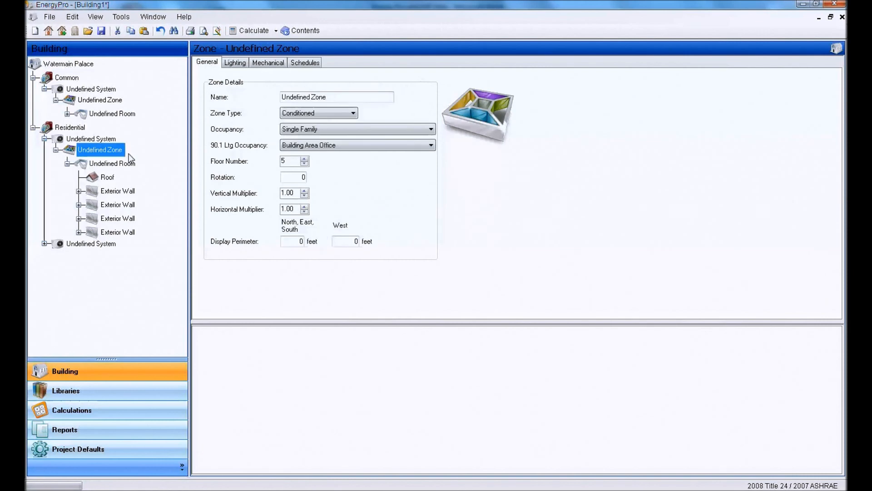
left_click(101, 165)
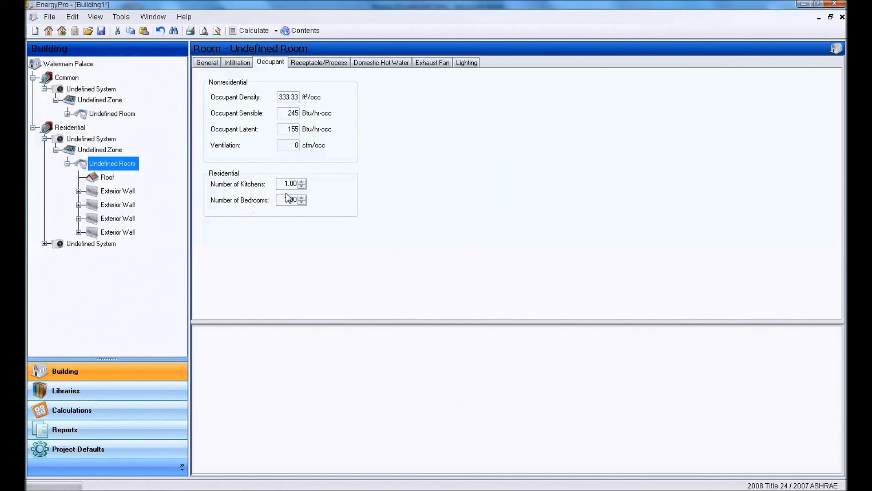
left_click(56, 150)
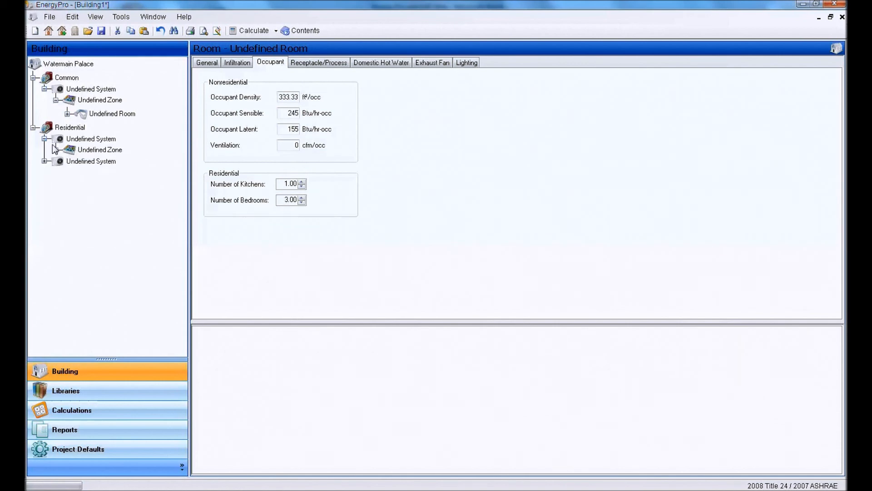
left_click(36, 65)
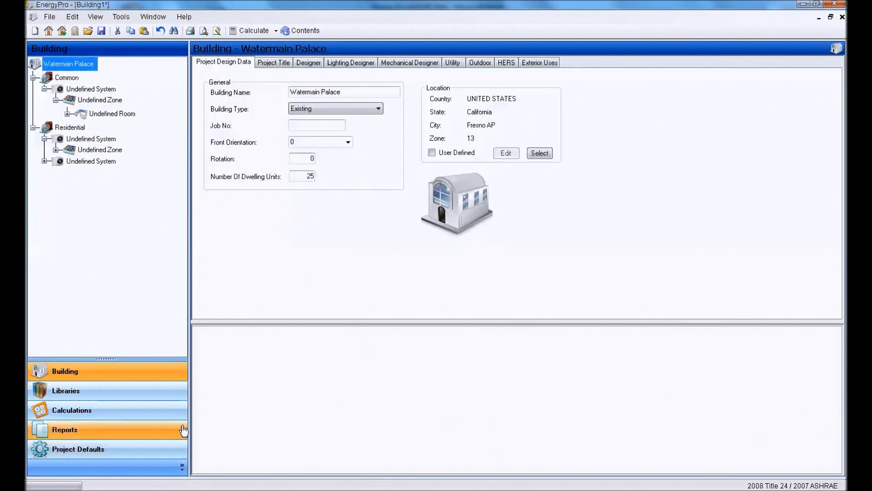
left_click(56, 100)
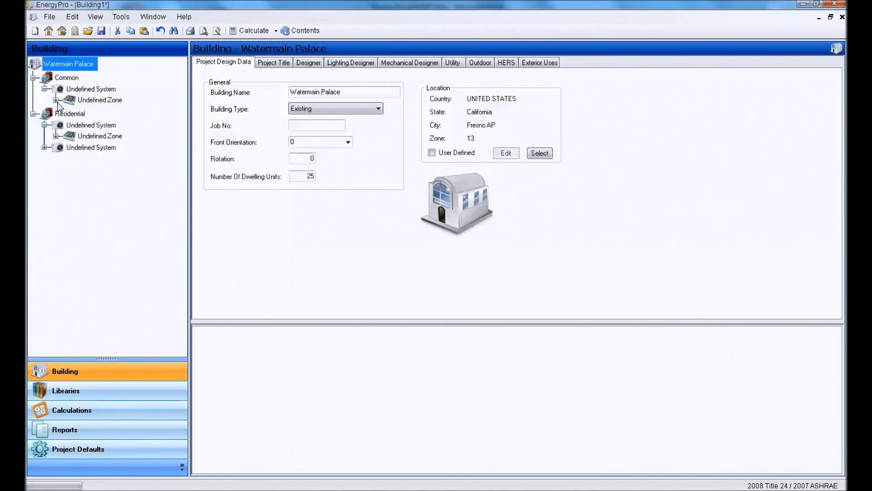